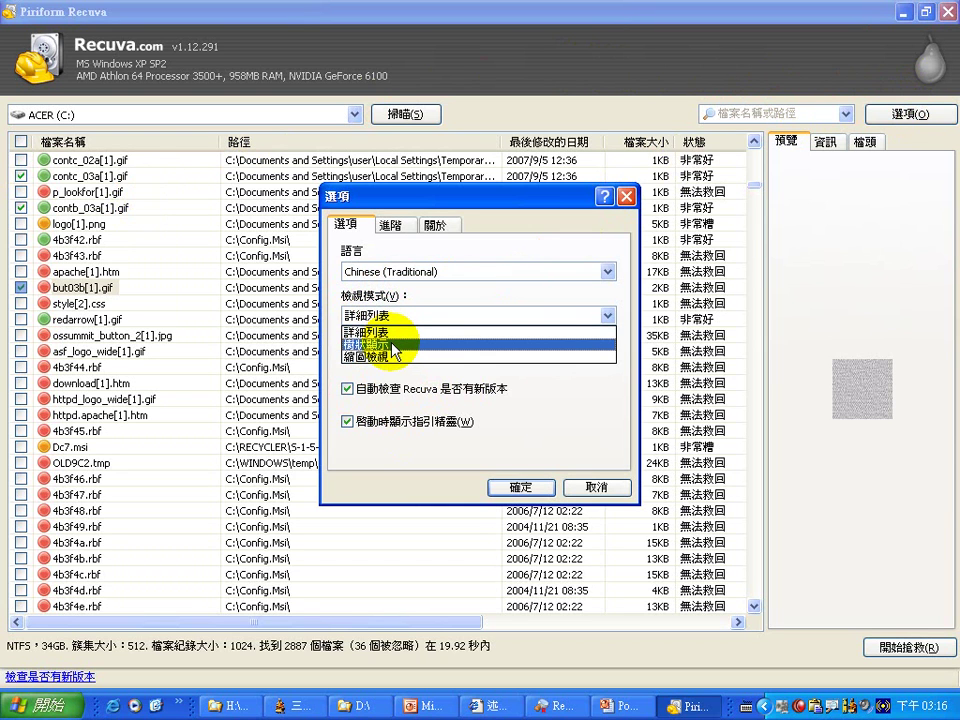
- Set Recuva's view mode to the tree display (樹狀顯示) and apply the options
click(392, 345)
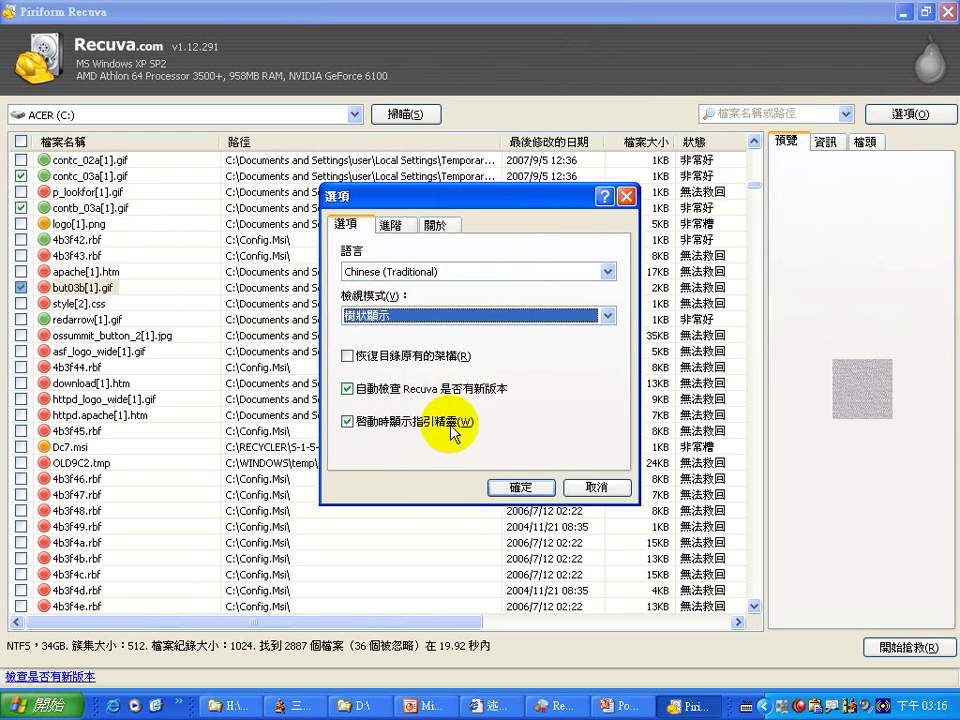
click(505, 487)
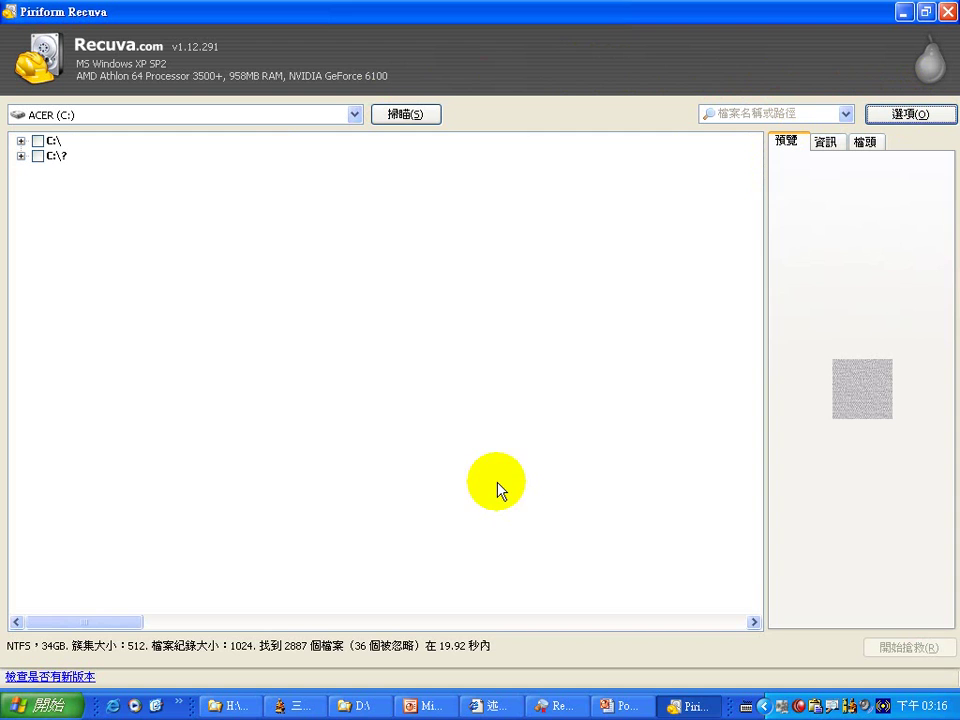
- Mark the htmldocs folder under C:\? in the scan results tree, and close Recuva
click(21, 141)
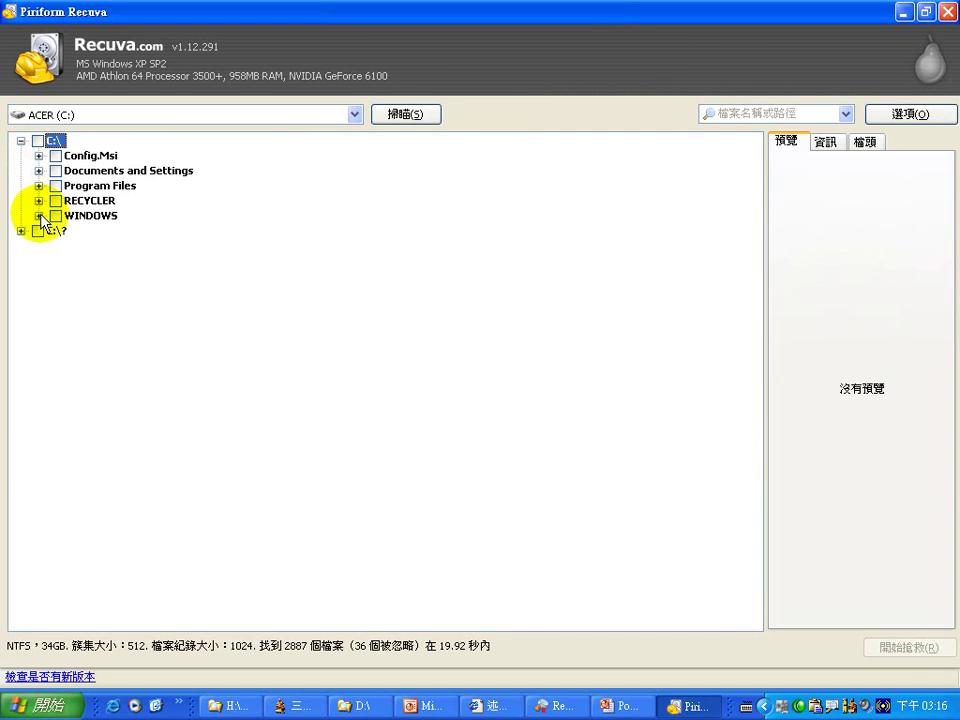
click(21, 231)
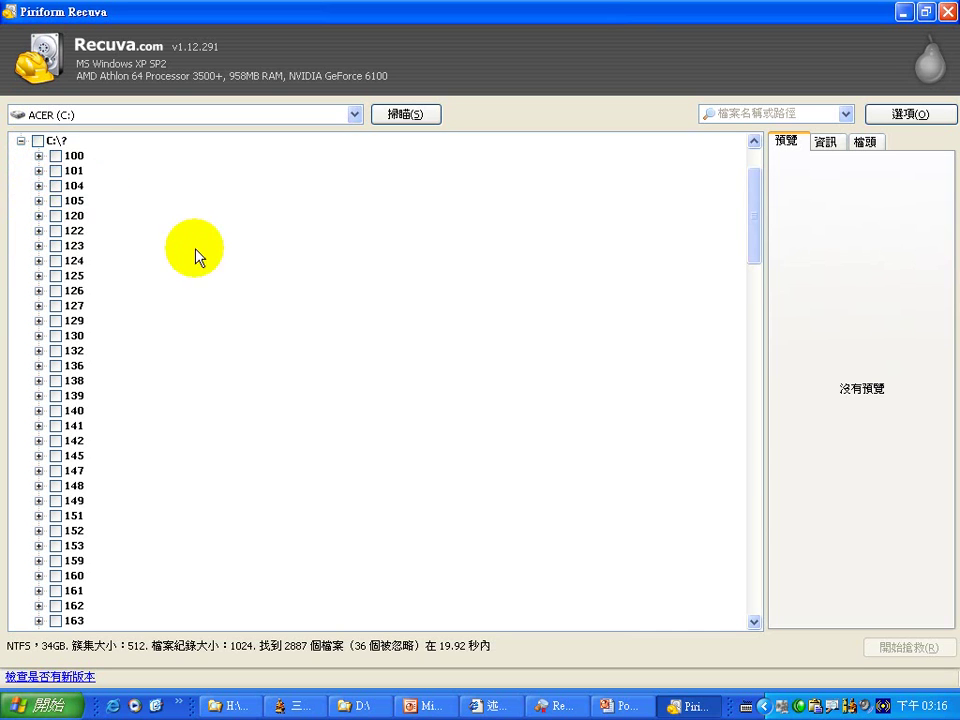
scroll(194, 238, down, 20)
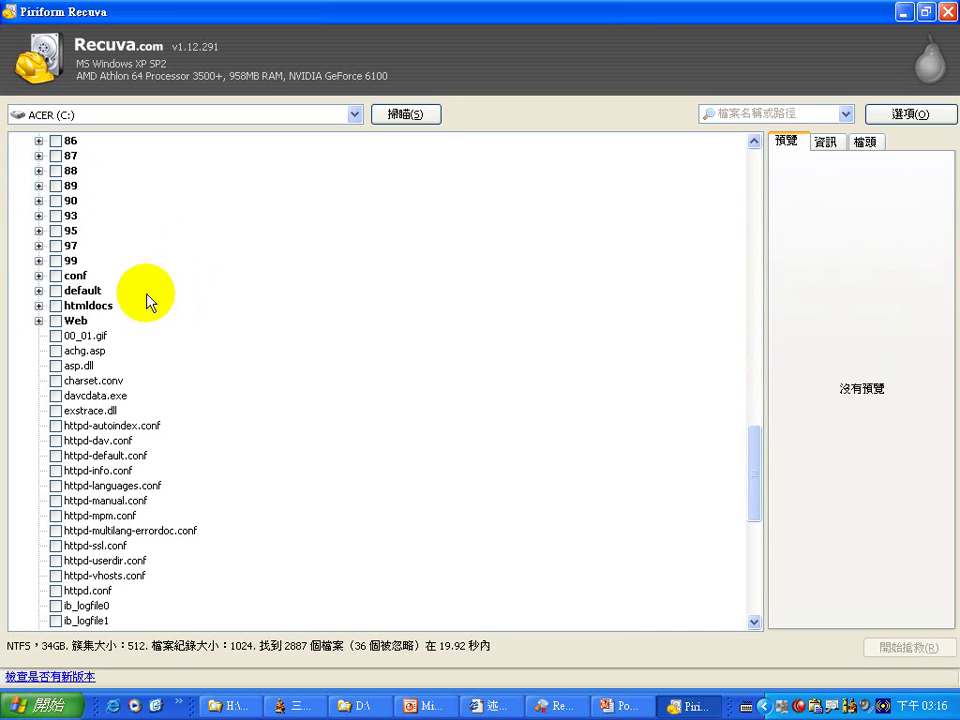
click(55, 306)
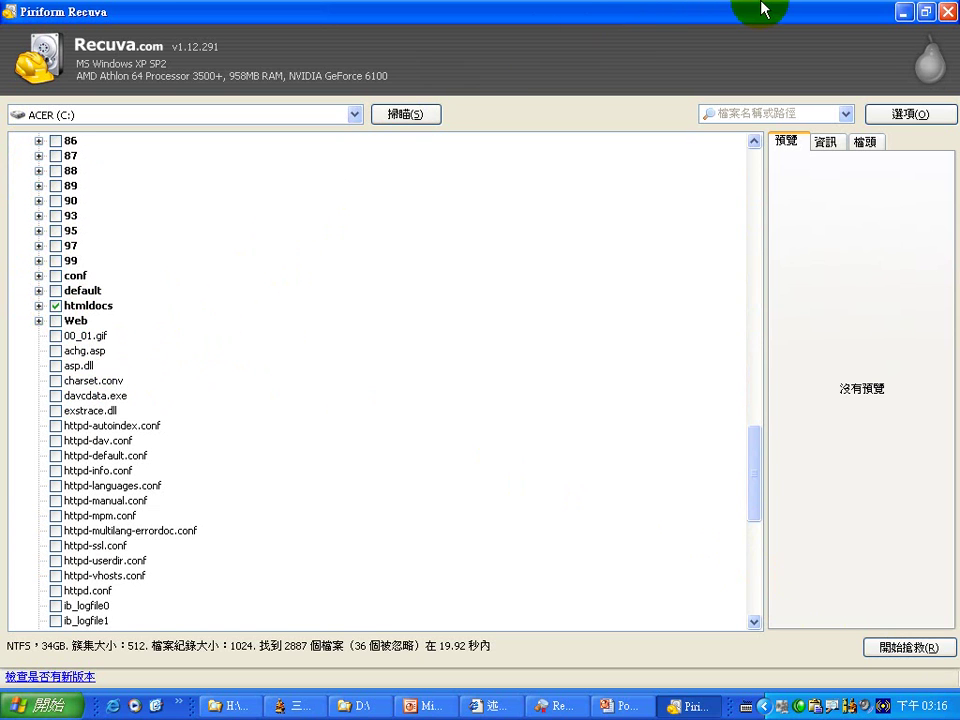
click(946, 12)
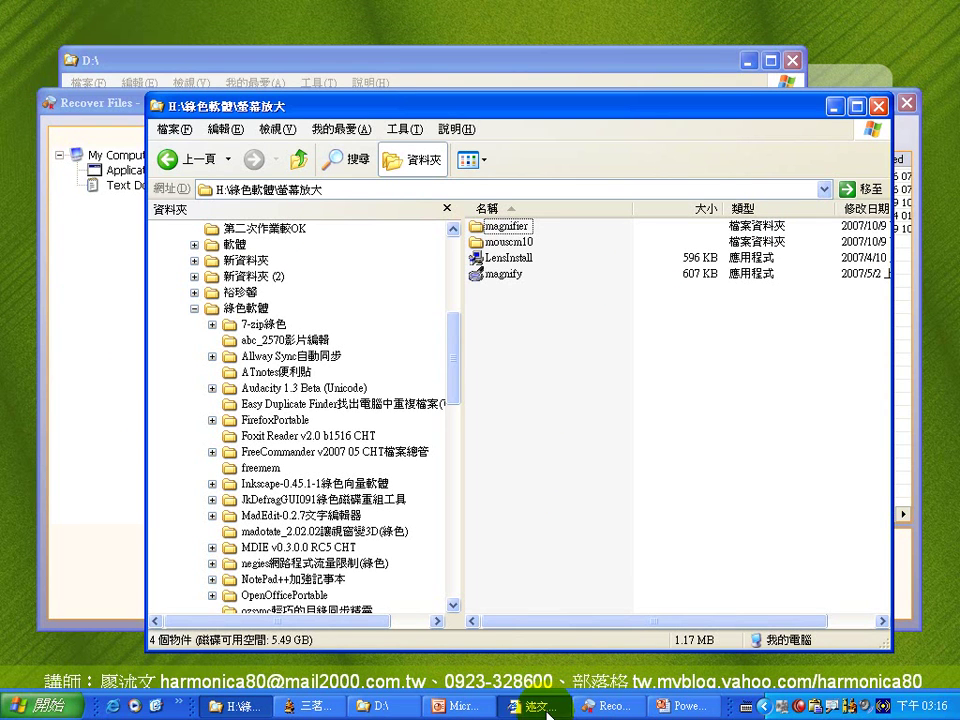
- Copy the 7-zip綠色 folder from H:\綠色軟體 and paste it into the root of D:\
click(382, 706)
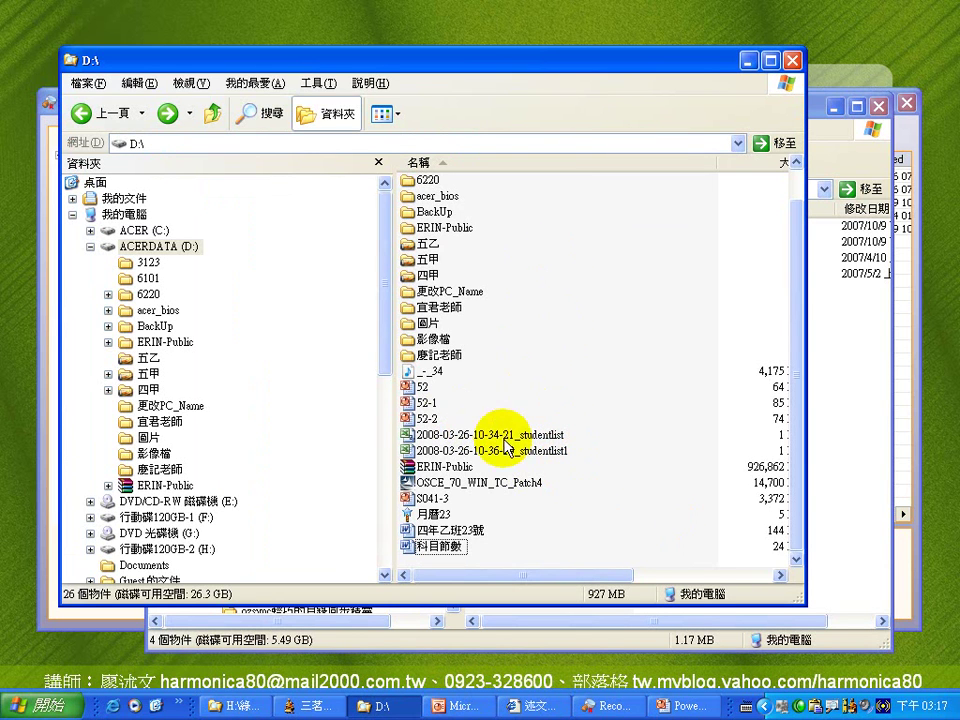
click(237, 706)
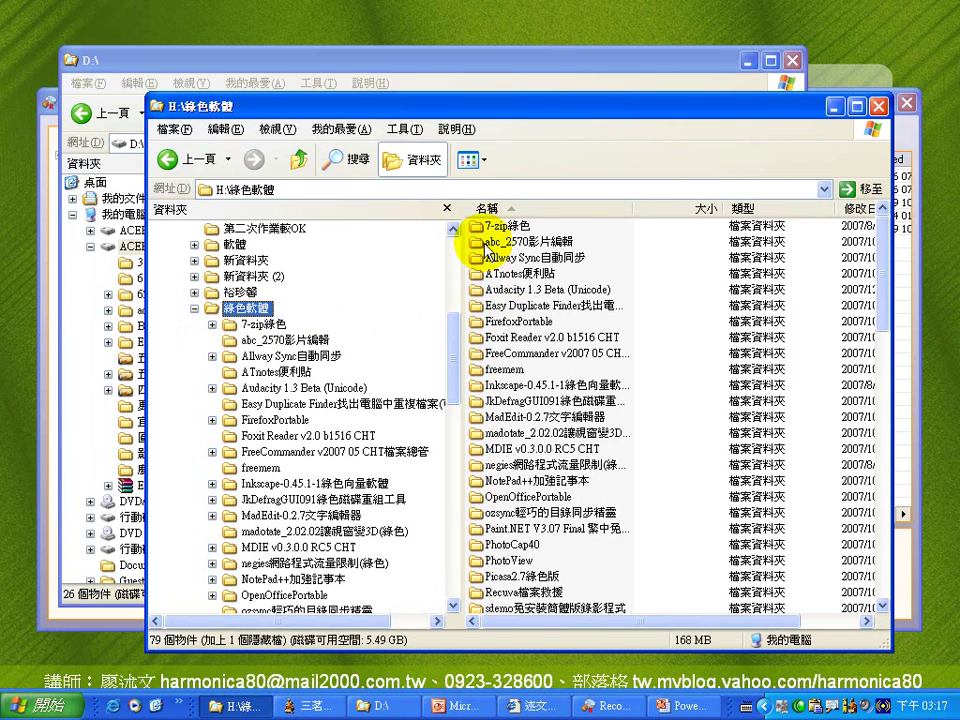
click(480, 227)
click(482, 241)
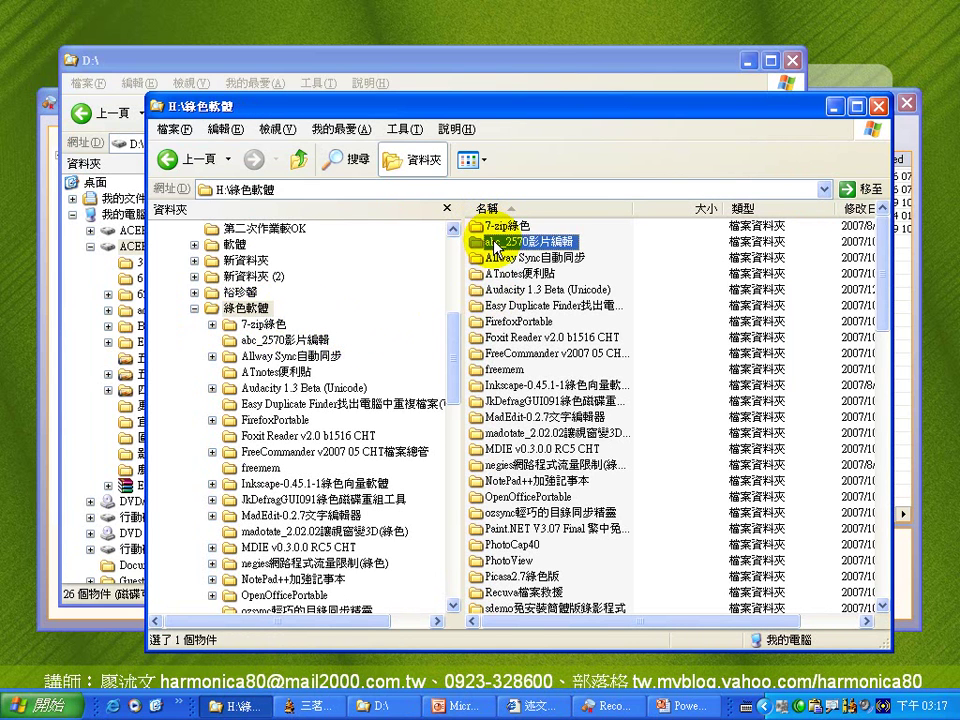
click(478, 226)
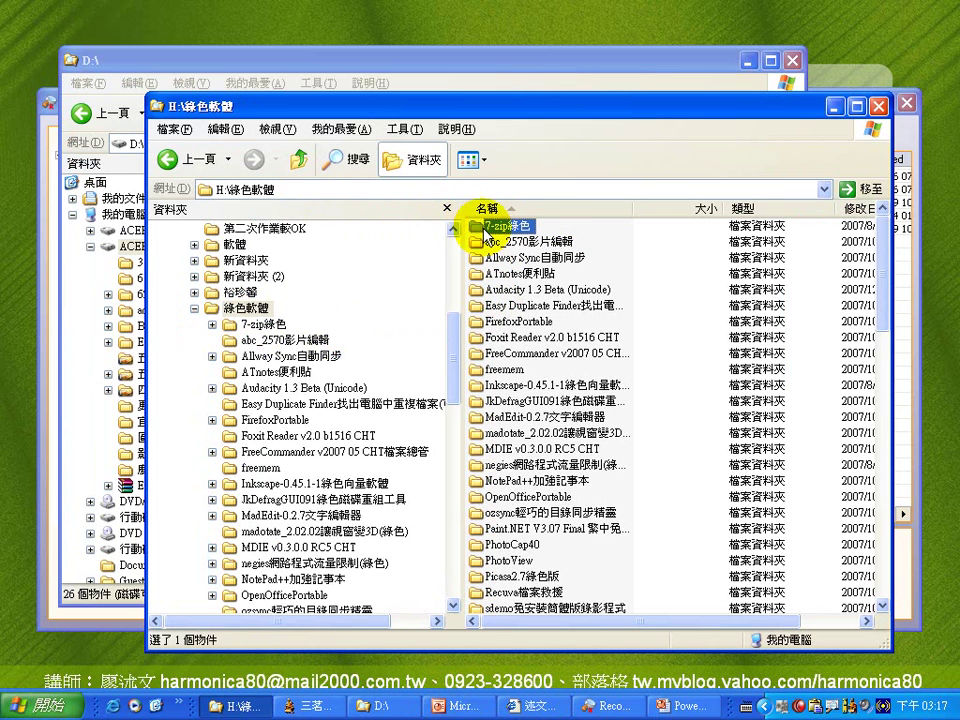
click(225, 129)
click(240, 188)
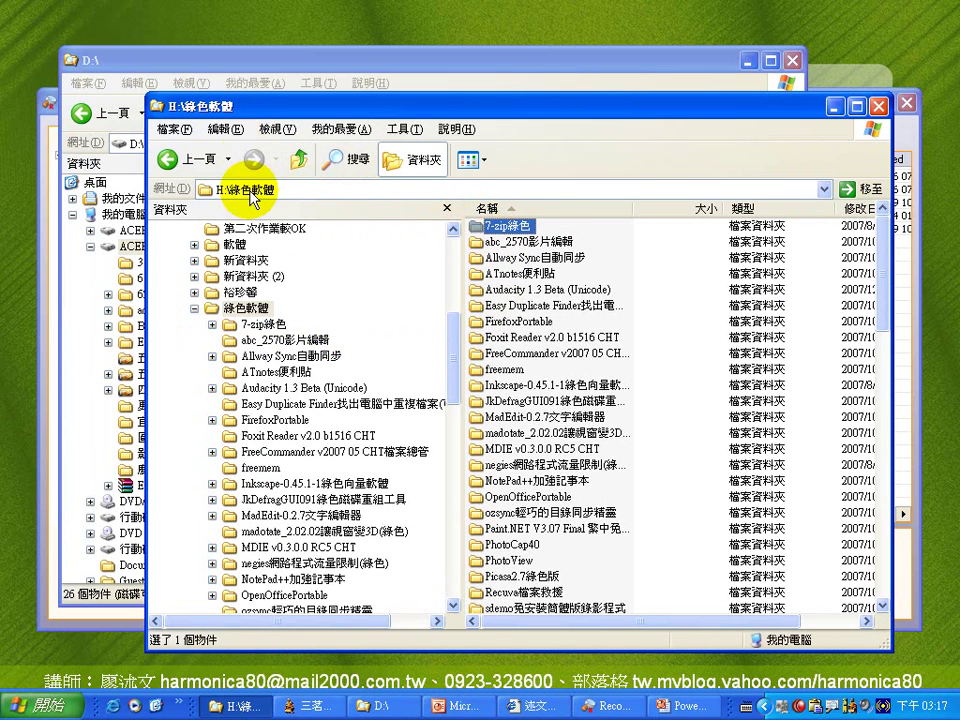
click(285, 65)
right_click(548, 280)
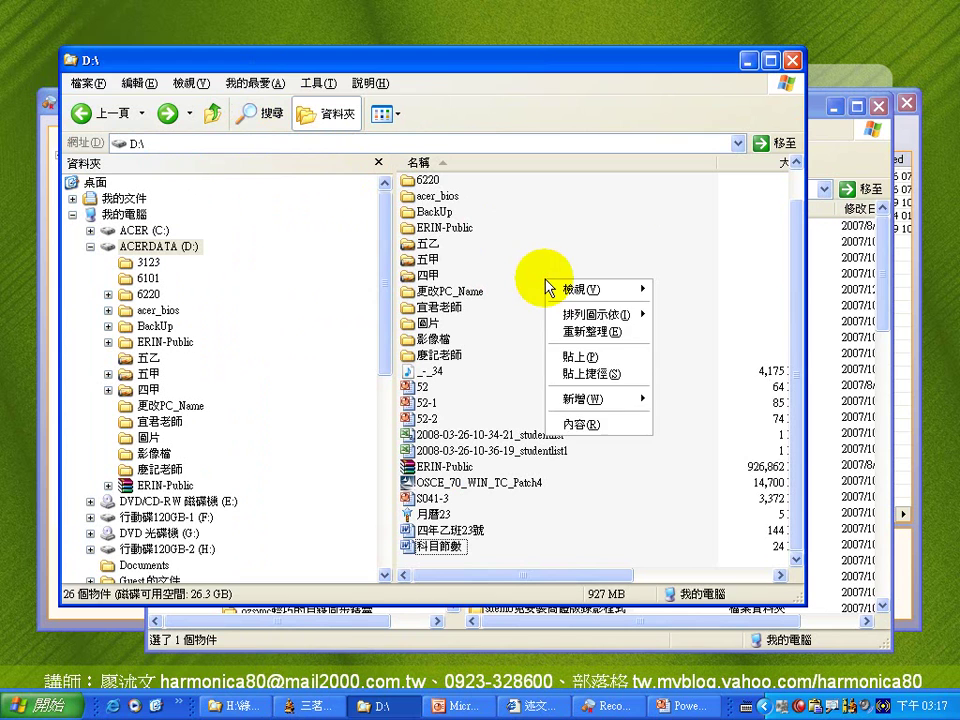
click(578, 359)
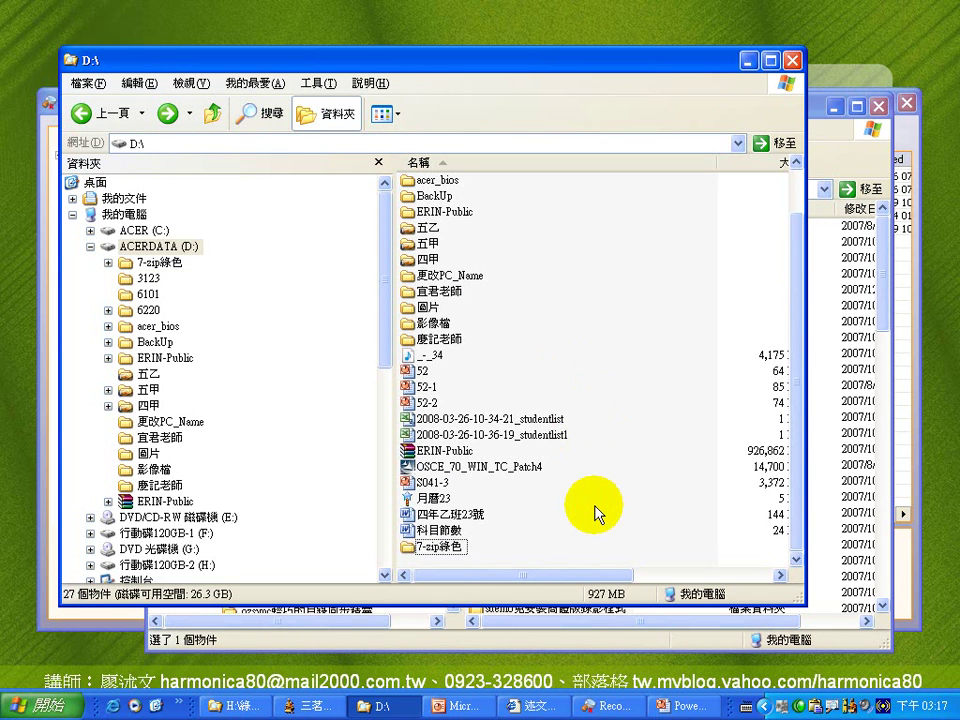
- Delete the 7-zip綠色 folder from D:\
click(437, 550)
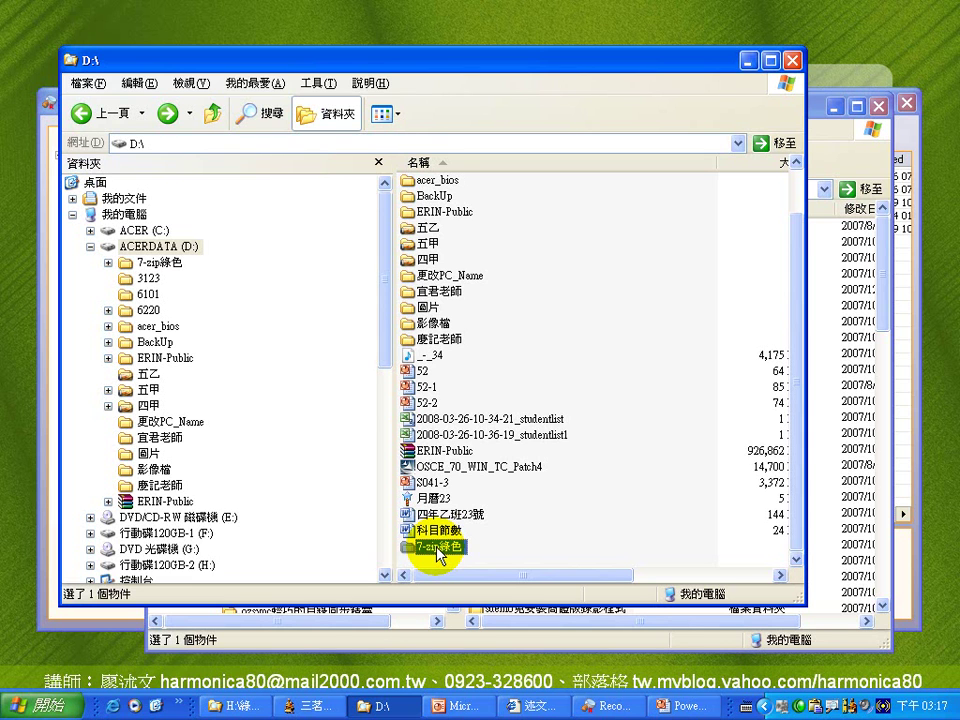
key(Delete)
click(541, 387)
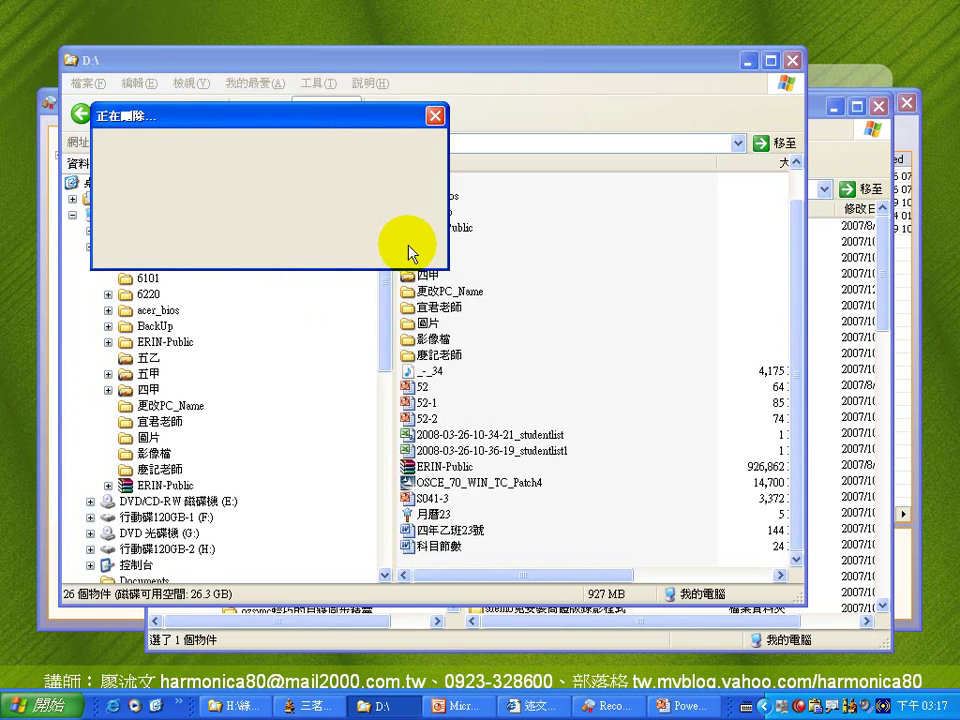
- Permanently delete the 7-zip綠色 folder from the Recycle Bin and close the bin's window
click(157, 706)
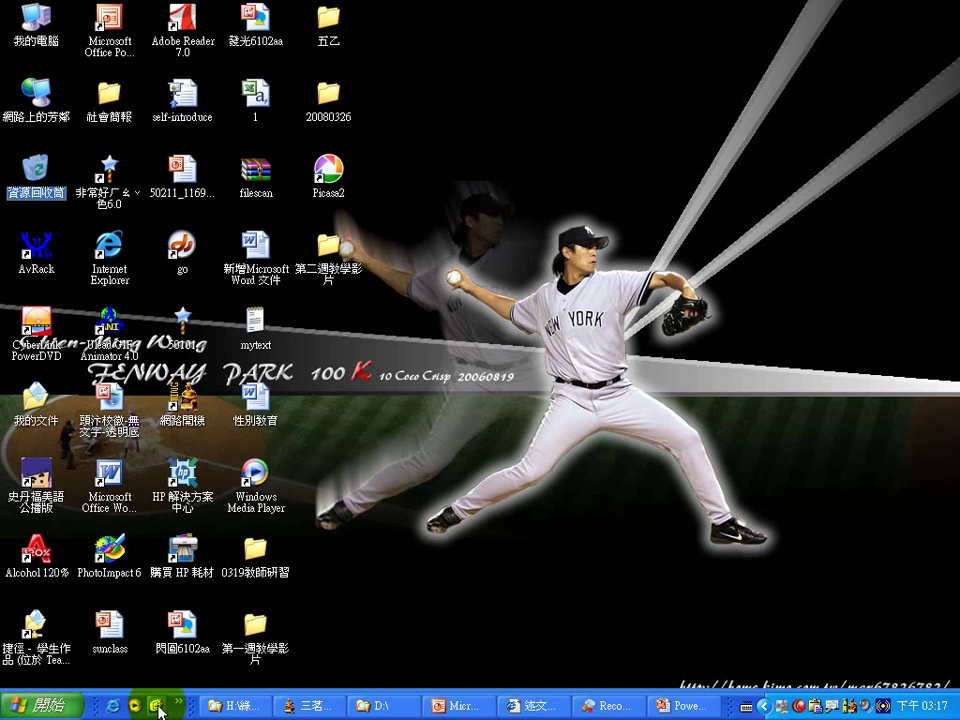
double_click(37, 176)
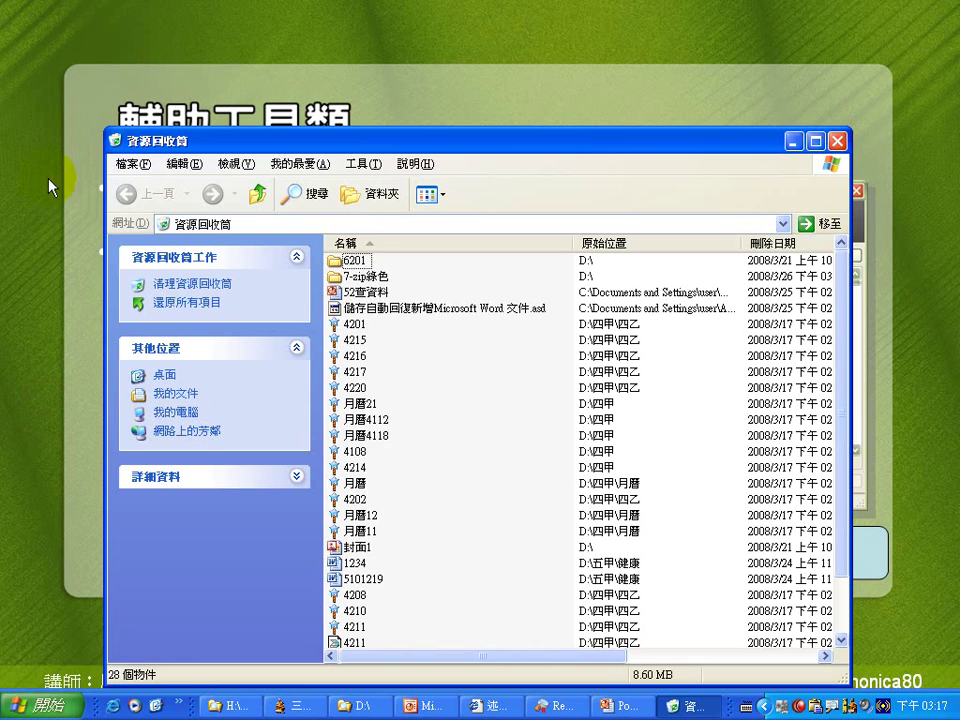
click(378, 278)
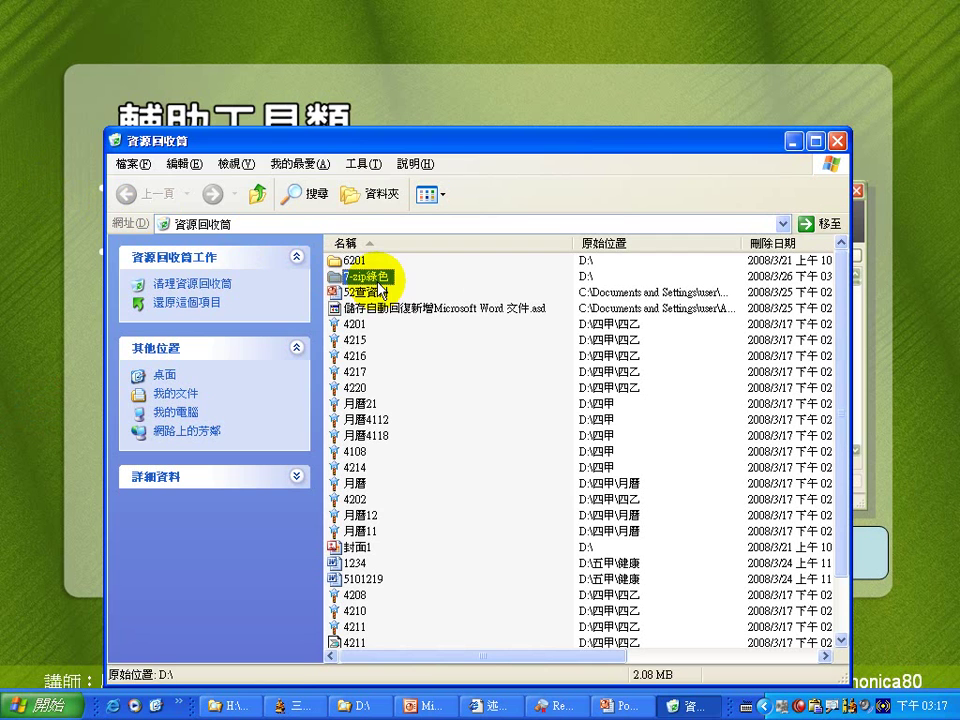
right_click(385, 280)
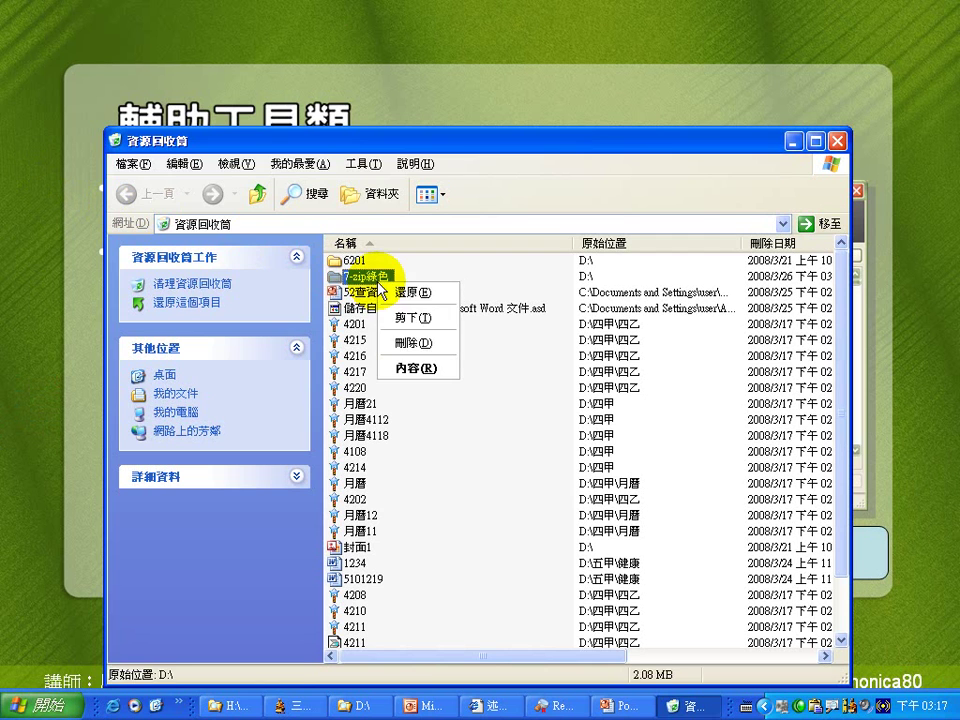
click(403, 343)
click(563, 377)
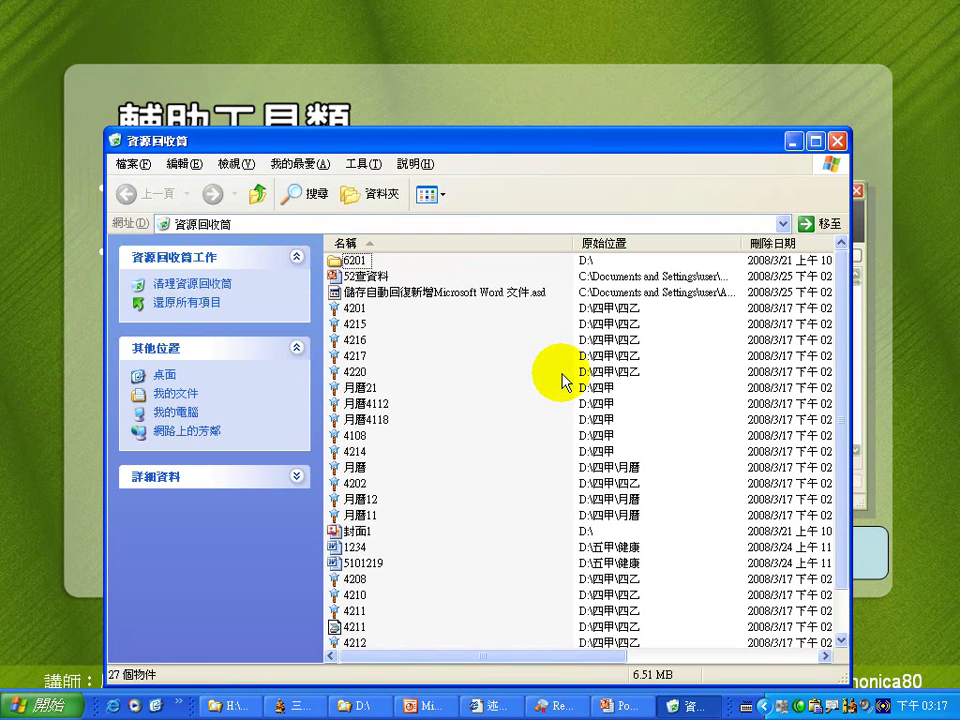
click(837, 142)
key(Escape)
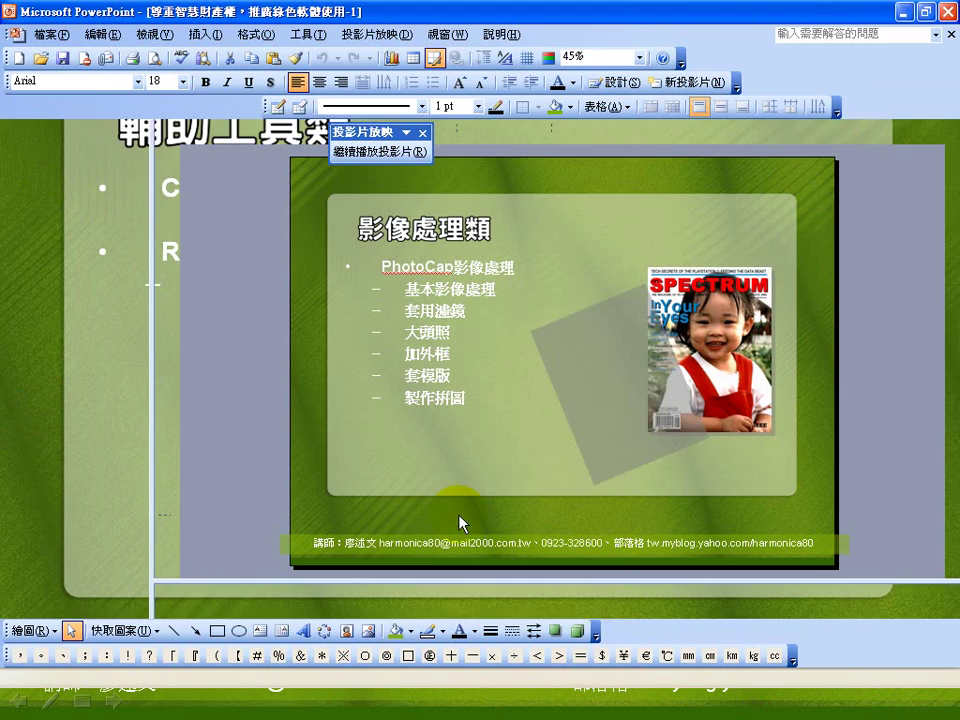
key(alt+Tab)
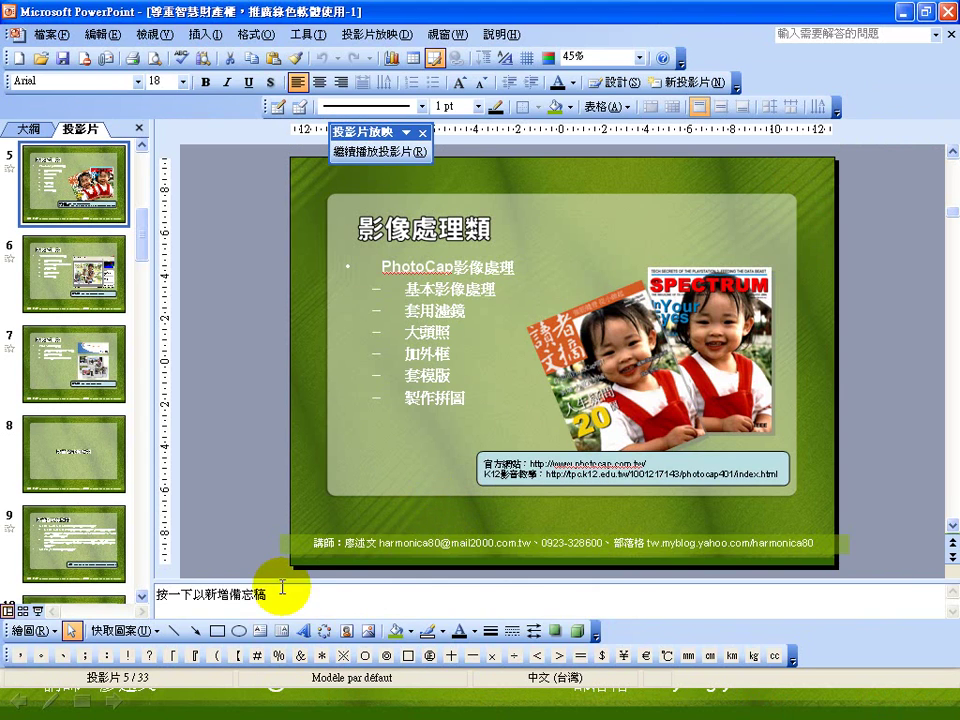
key(alt+Tab)
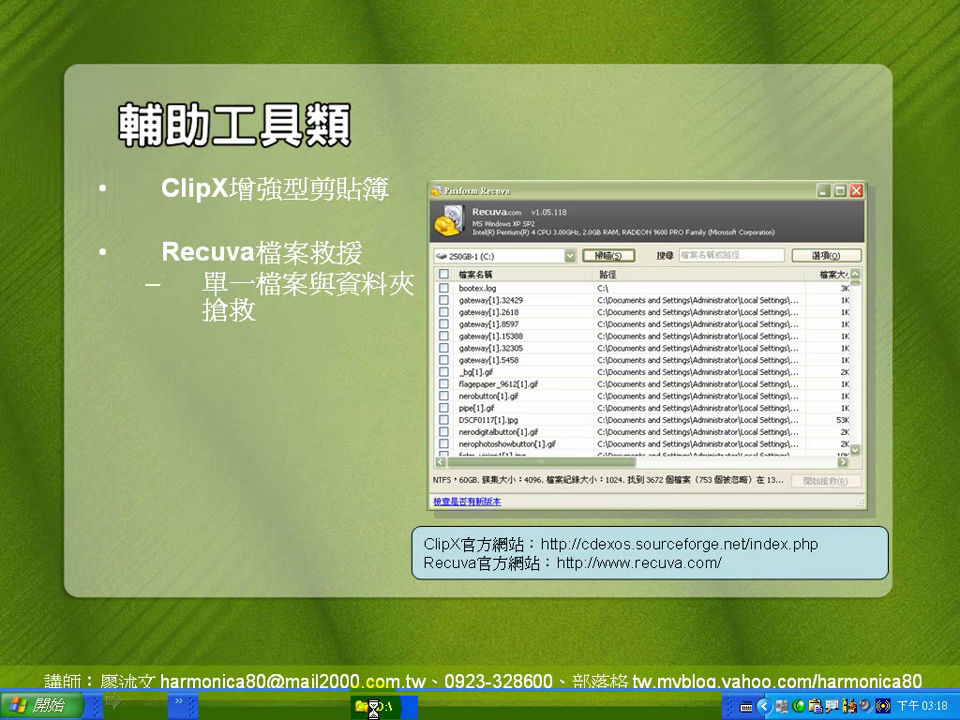
- Locate the recover_files檔案救援 program in the desktop folder 20080326 and bring up Recover Files
click(388, 707)
click(90, 246)
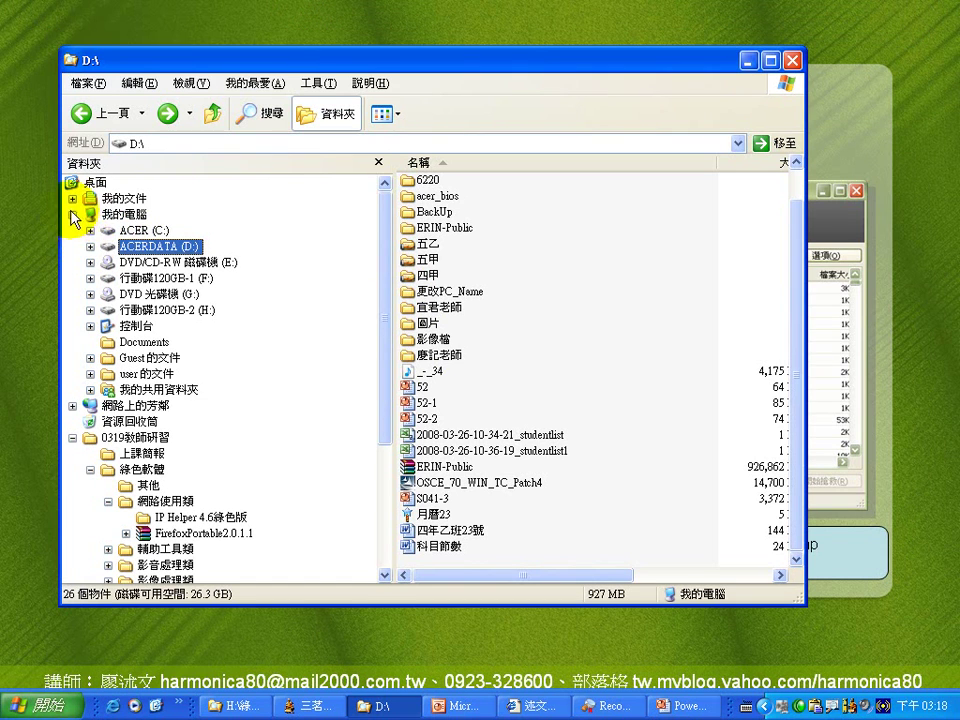
click(72, 438)
click(95, 453)
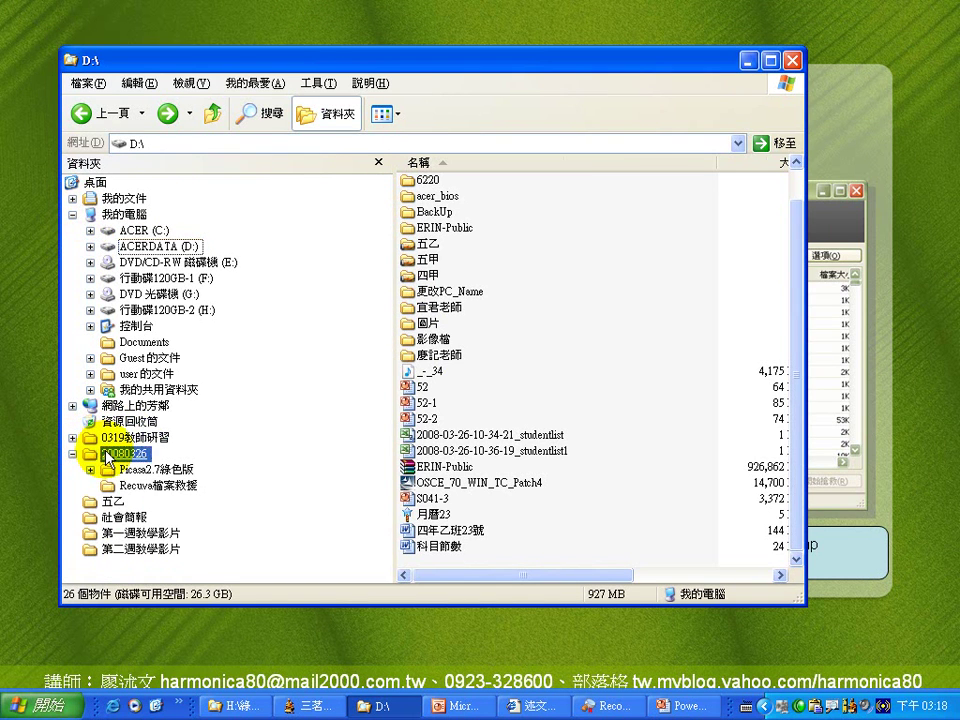
click(452, 245)
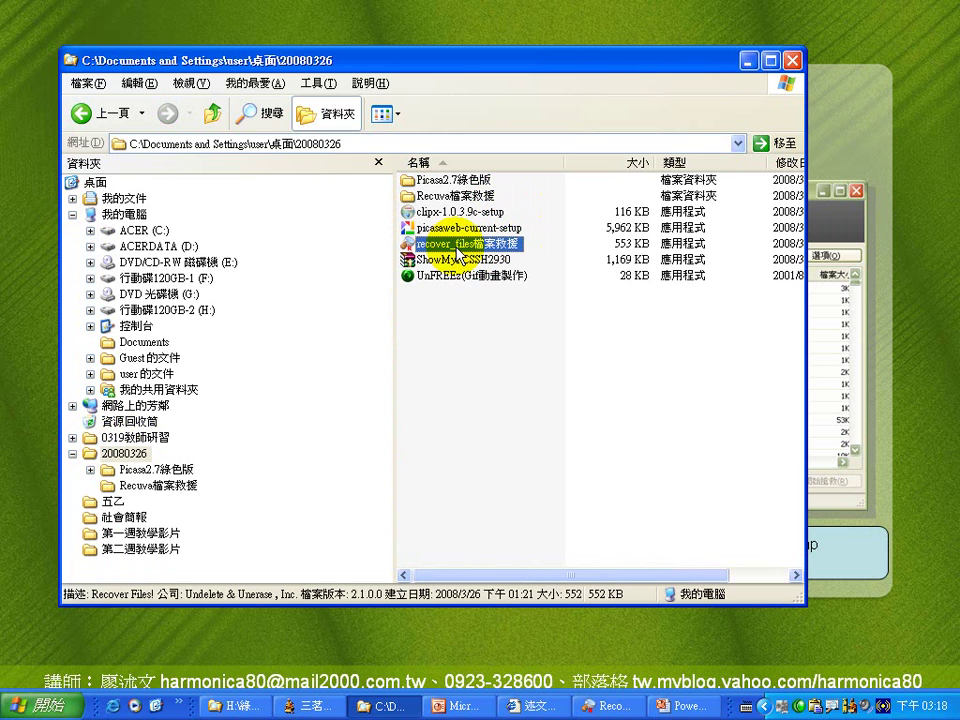
double_click(456, 252)
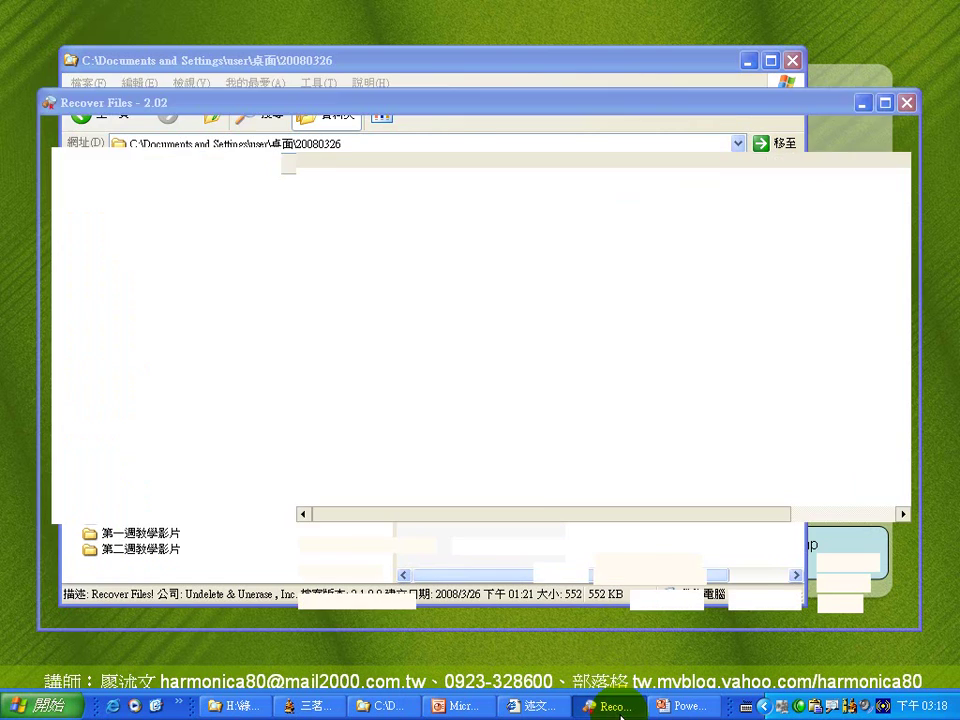
- Choose only drive D:\ instead of C:\ in the drive list and analyze it for deleted files
click(240, 555)
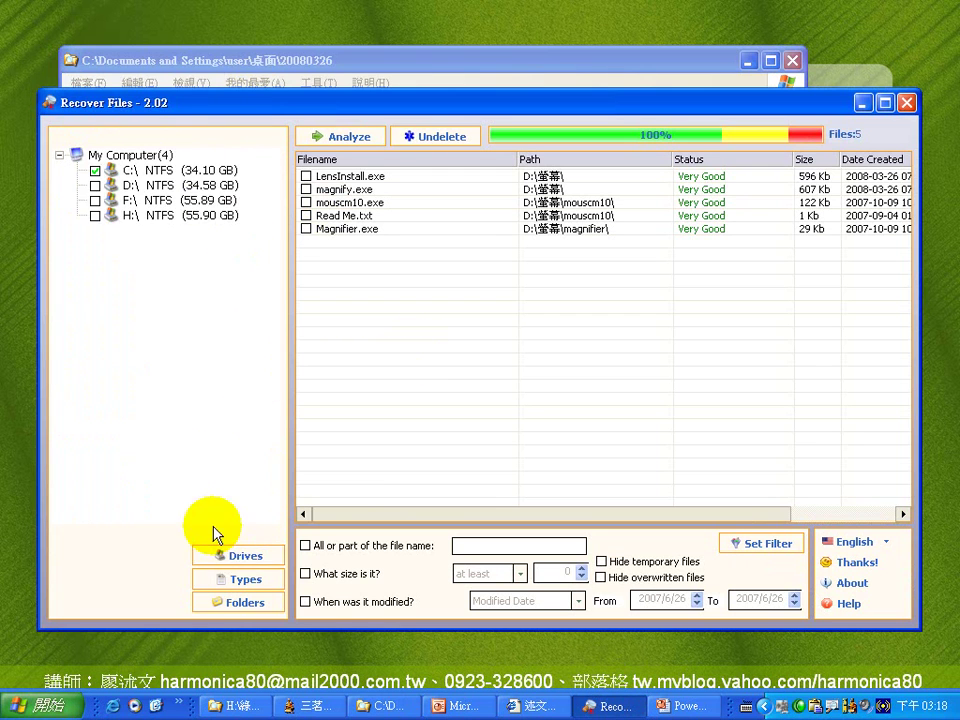
click(95, 171)
click(97, 187)
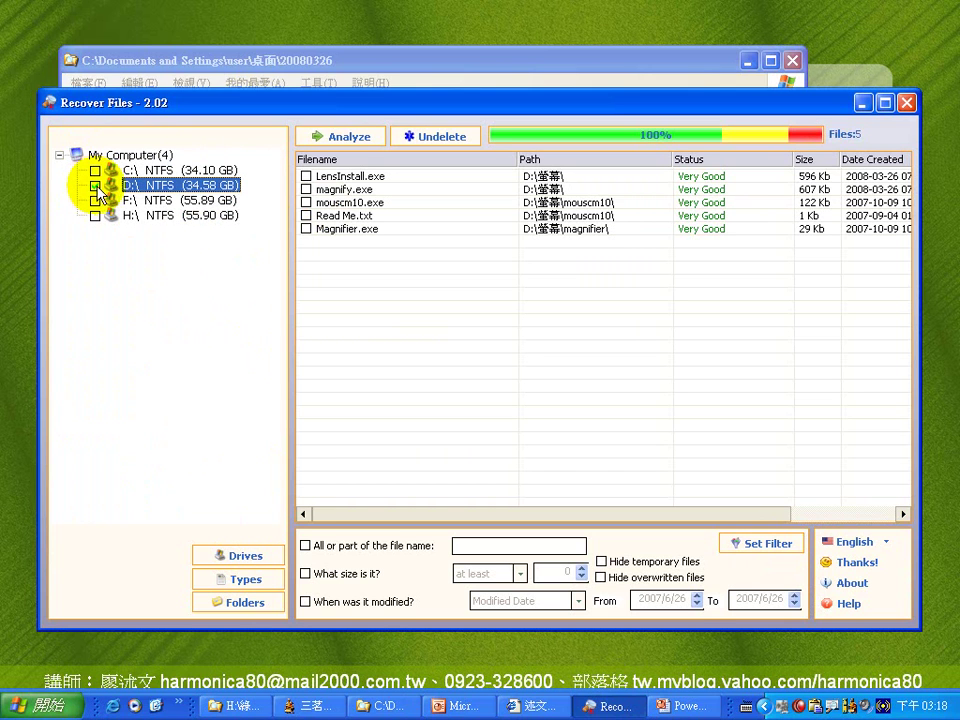
click(347, 137)
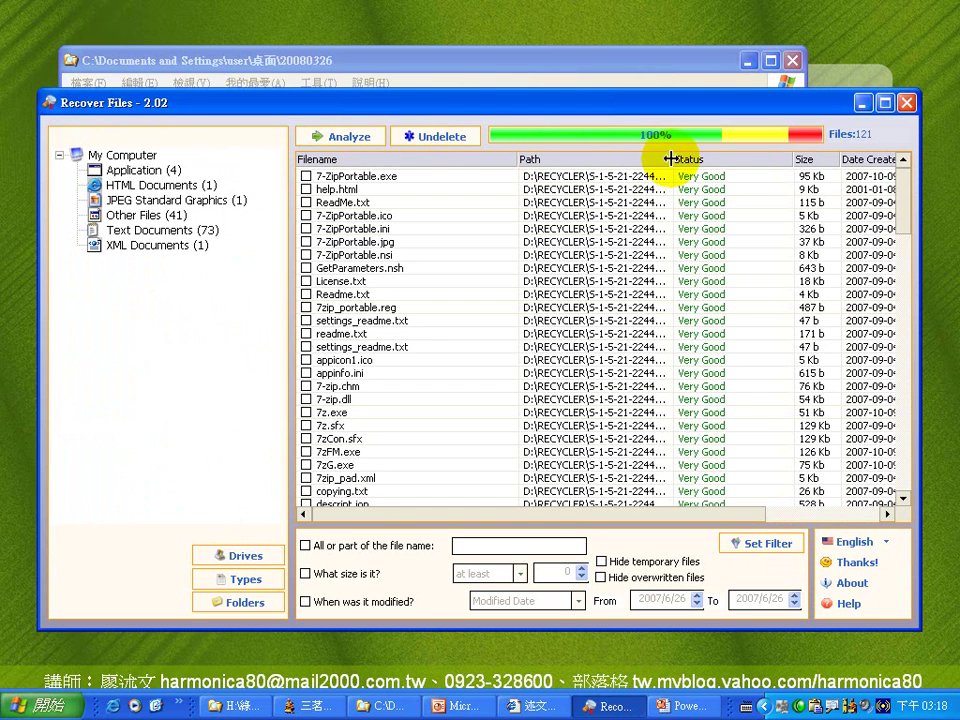
- Widen the Path column of the found files and select ReadMe.txt to examine its path
mouse_move(903, 210)
mouse_down()
mouse_move(908, 492)
mouse_move(900, 190)
mouse_up()
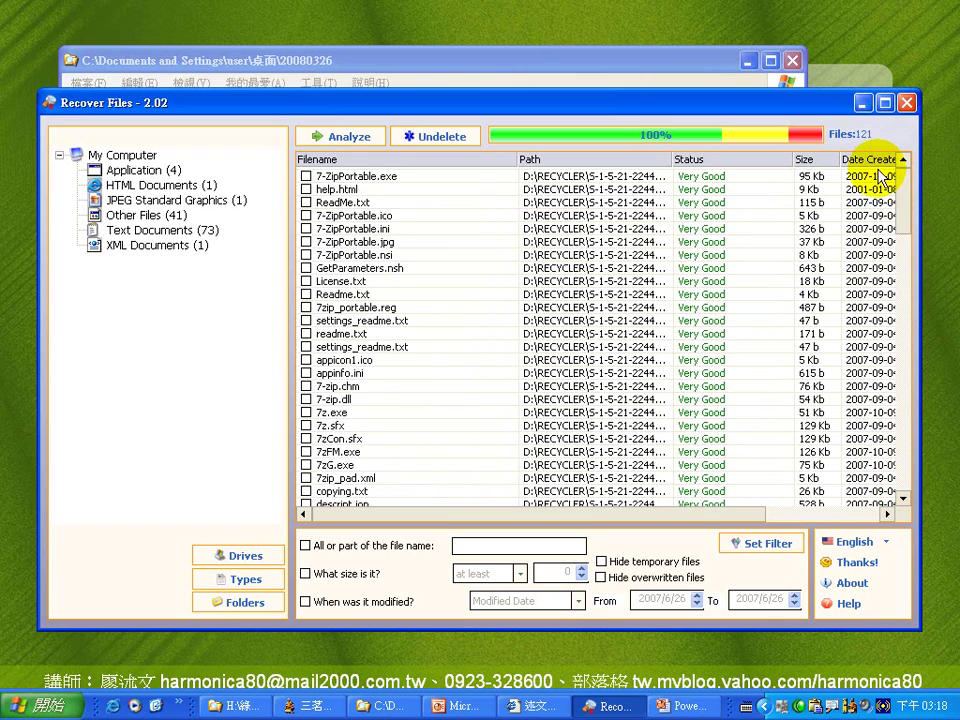
drag(672, 159, 799, 166)
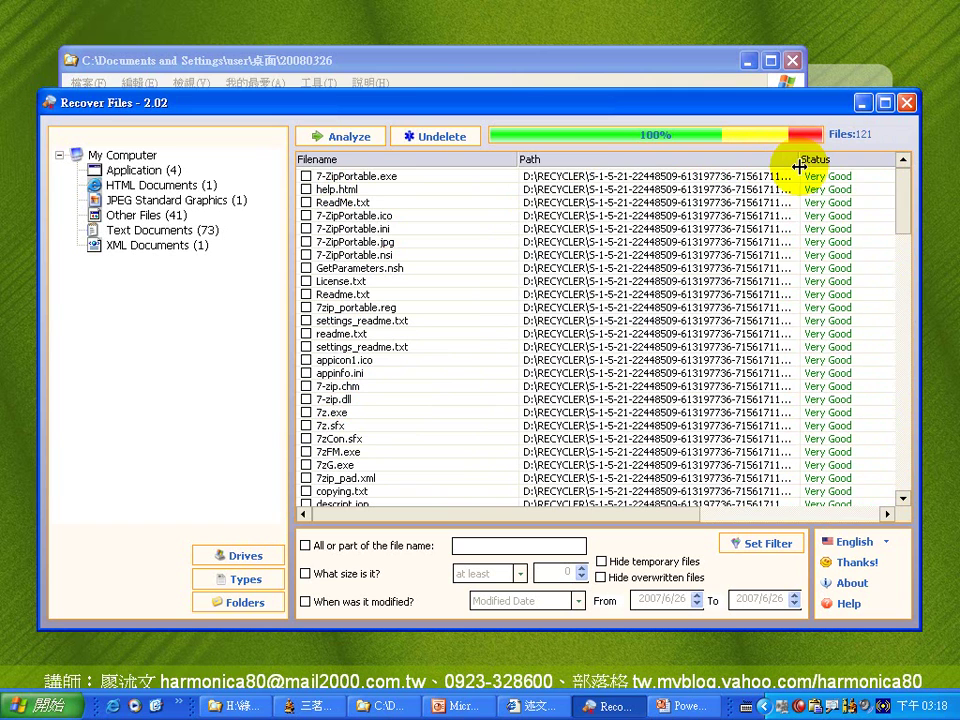
click(553, 176)
click(692, 204)
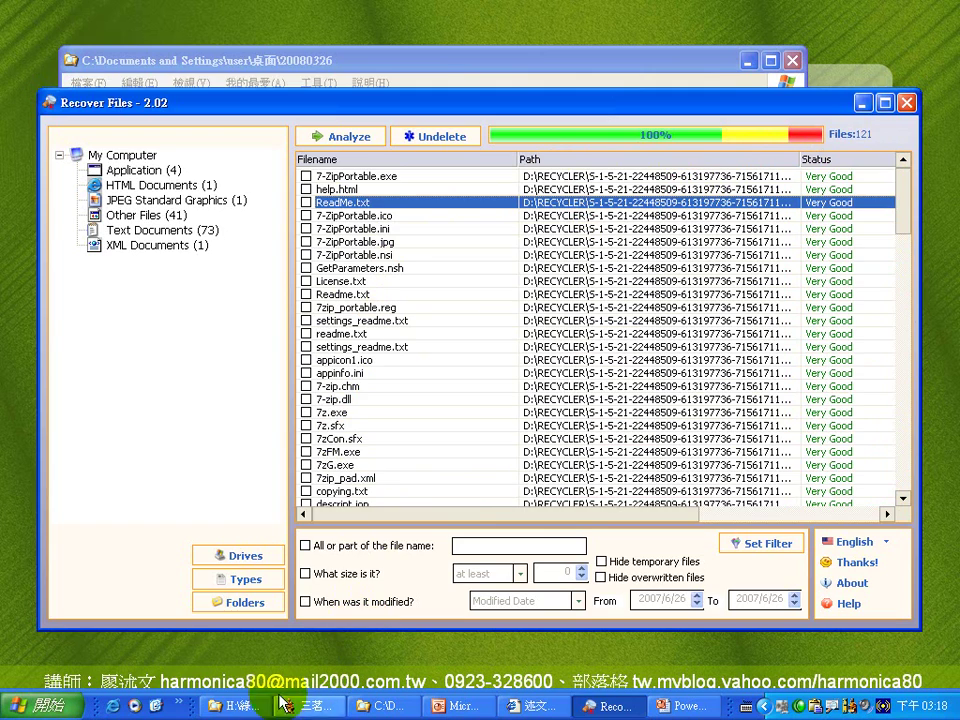
- Locate the 螢幕放大 folder inside H:\綠色軟體 and copy it
click(240, 705)
click(247, 310)
drag(460, 388, 450, 514)
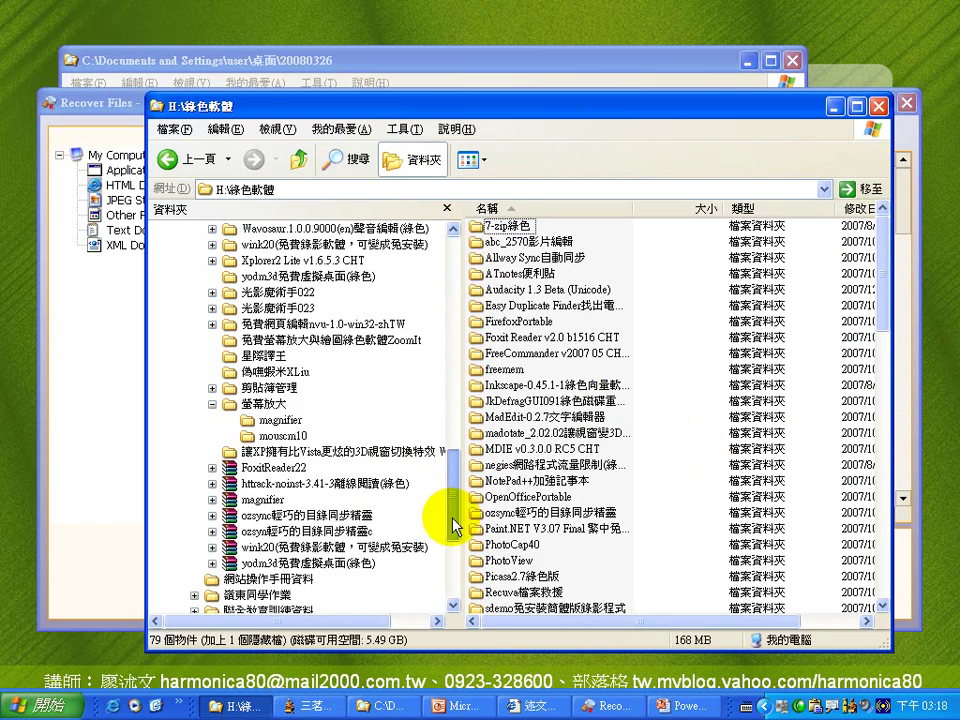
click(266, 406)
click(224, 129)
click(229, 189)
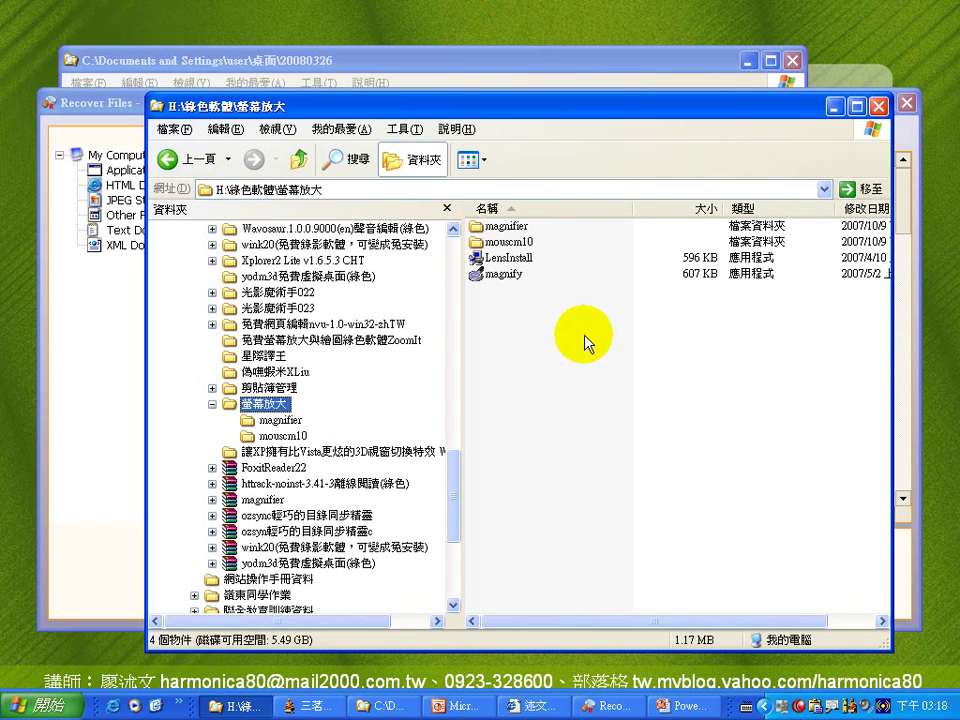
- Paste the copied 螢幕放大 folder into D:\ and permanently delete the pasted folder with all its contents
key(alt+Tab)
click(158, 246)
right_click(602, 431)
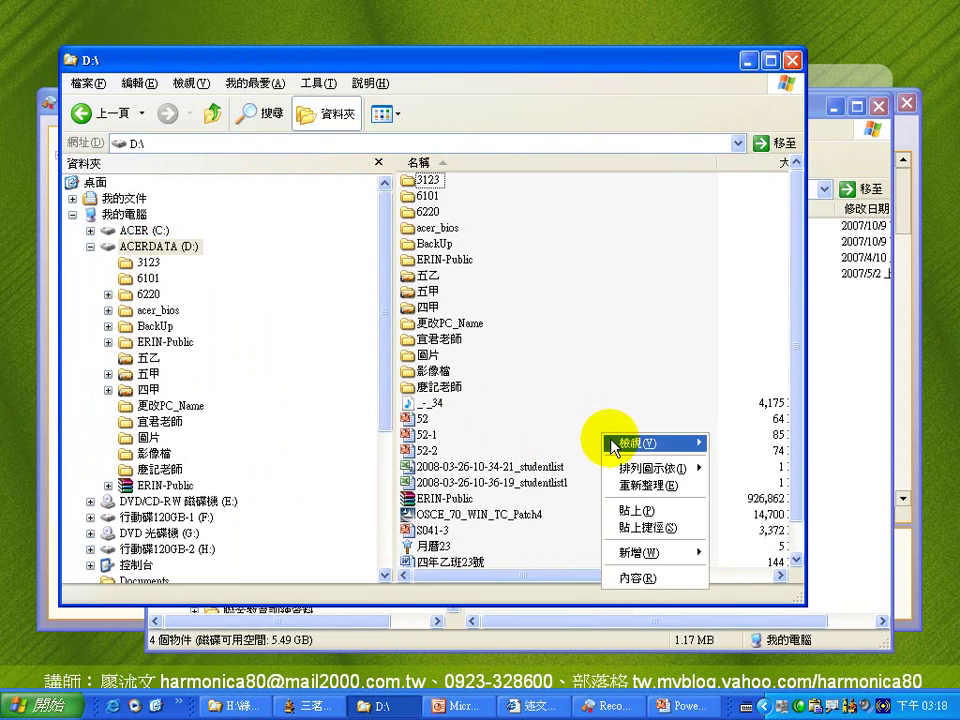
click(636, 510)
key(Delete)
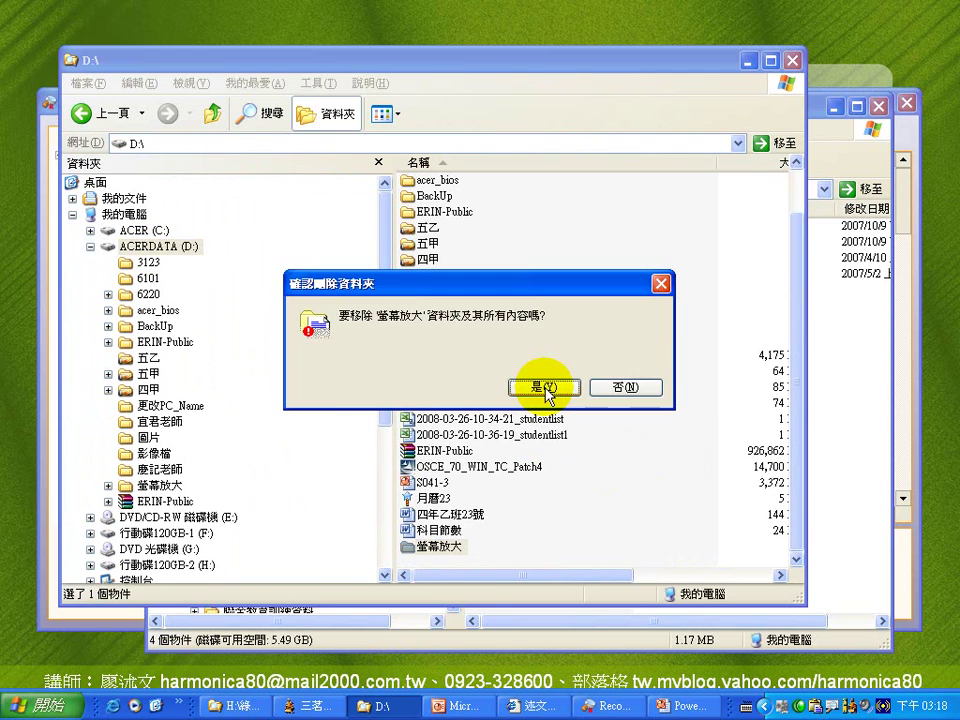
click(546, 388)
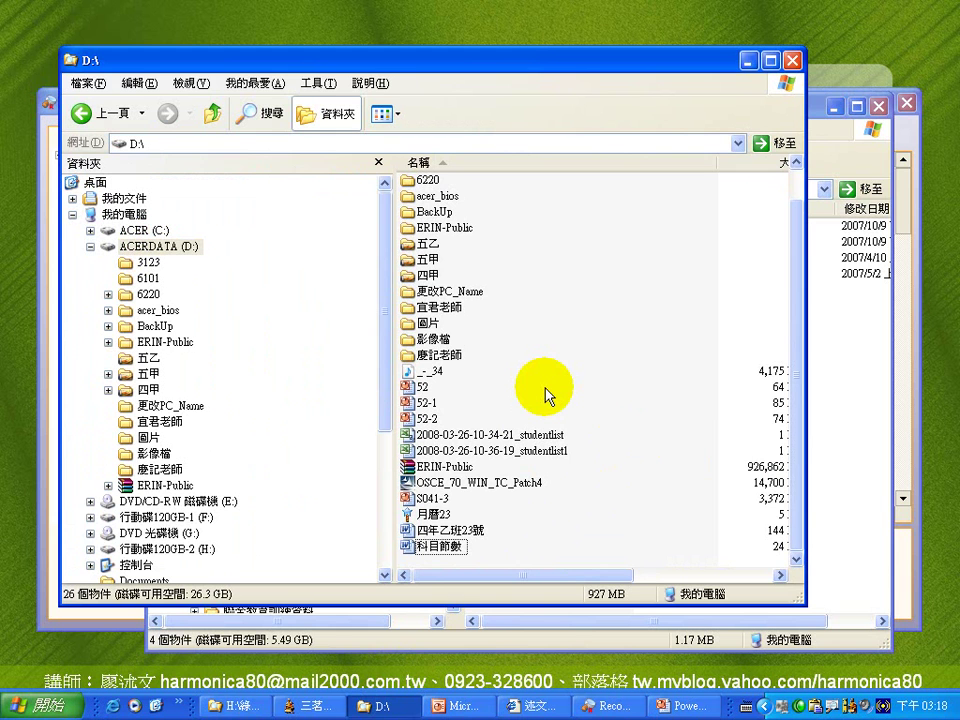
- Switch to Recover Files, analyze the drive again, and mark the 螢幕 paths and their filenames with temporary red annotations
click(600, 706)
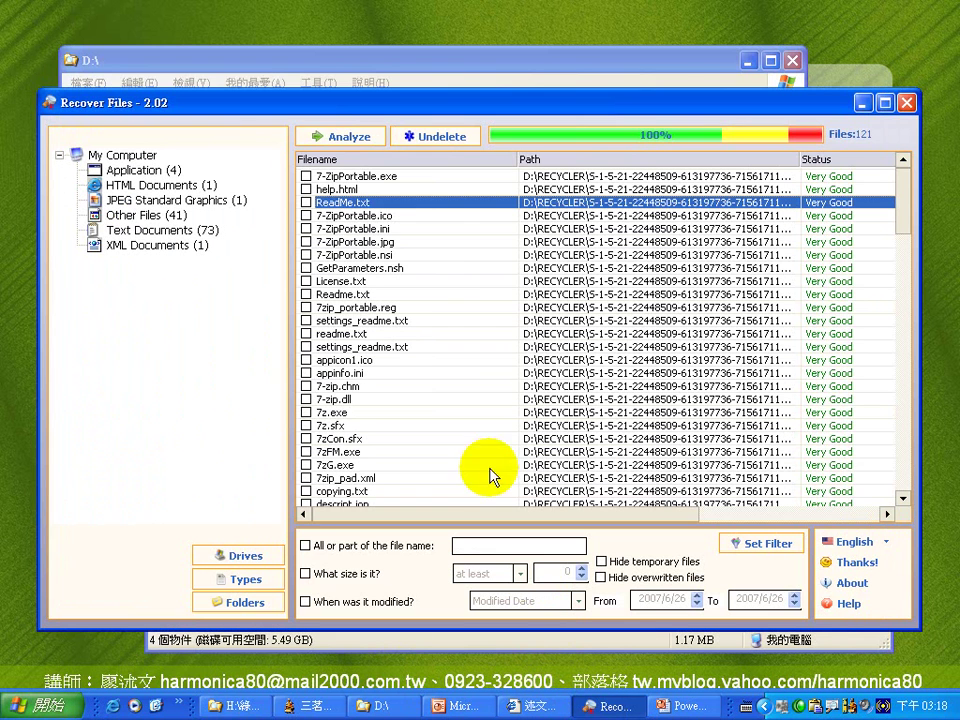
click(362, 140)
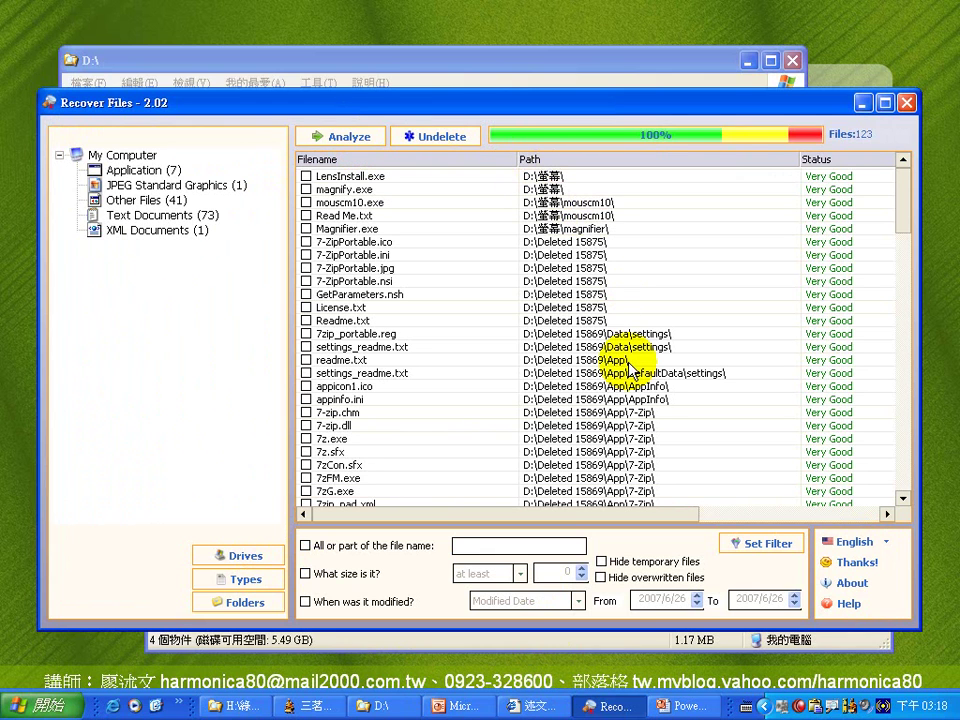
mouse_move(600, 240)
mouse_down()
mouse_move(525, 236)
mouse_move(607, 157)
mouse_move(605, 258)
mouse_up()
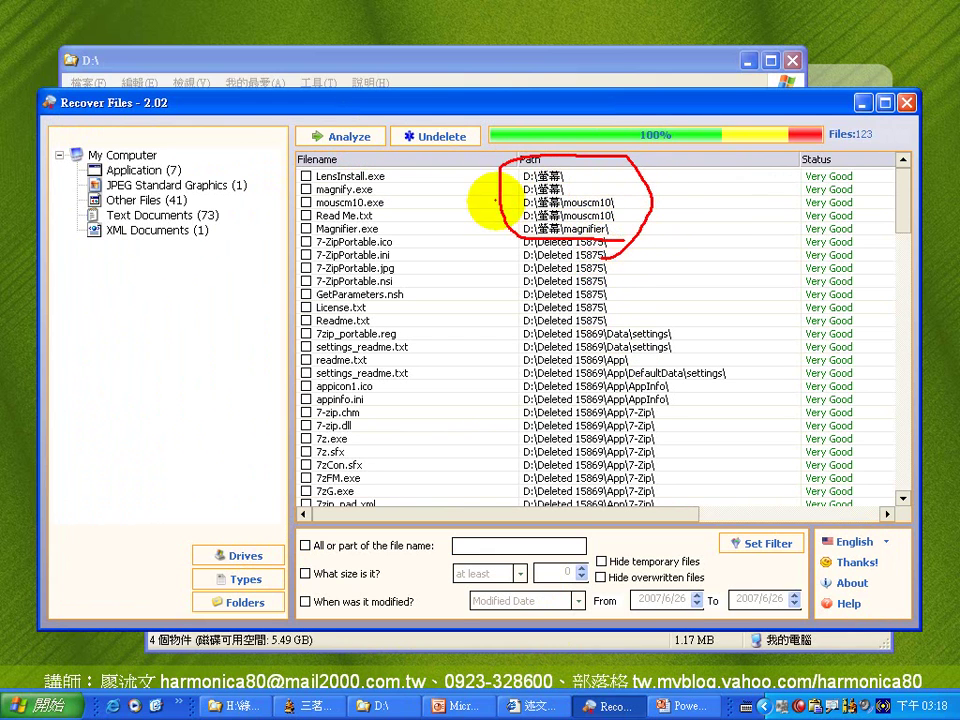
mouse_move(478, 176)
mouse_down()
mouse_move(407, 178)
mouse_move(408, 192)
mouse_up()
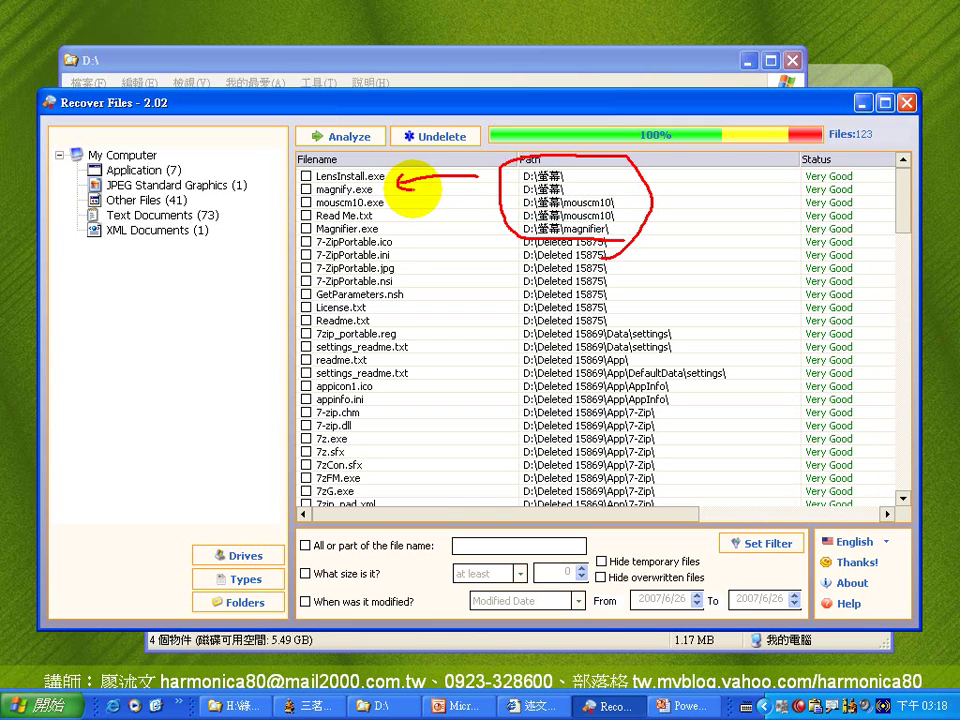
key(Escape)
- Check LensInstall.exe, magnify.exe, mouscm10.exe, Read Me.txt and Magnifier.exe for recovery
click(306, 176)
click(306, 189)
click(306, 202)
click(306, 215)
click(306, 228)
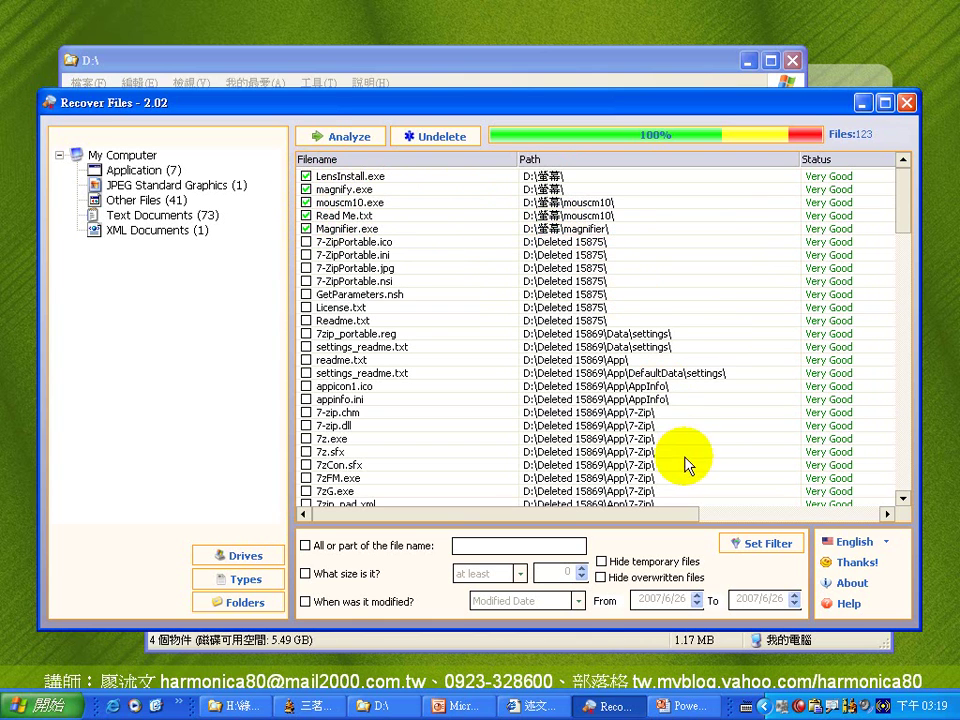
- Examine the Undelete options and the destination folder choices for the checked files, and close both dialogs without recovering
click(470, 139)
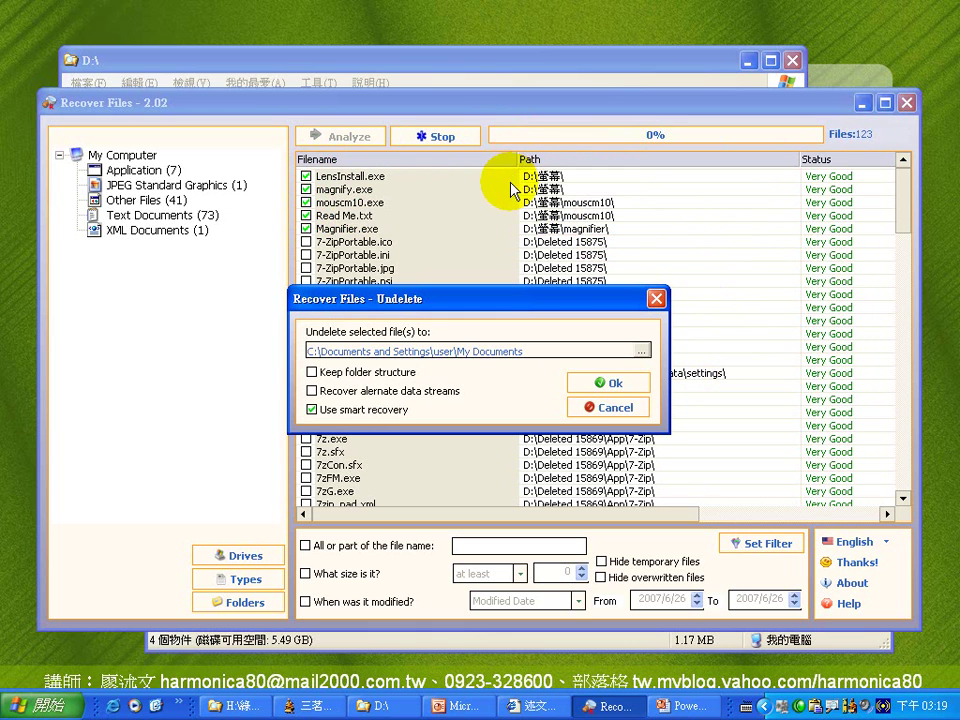
click(644, 351)
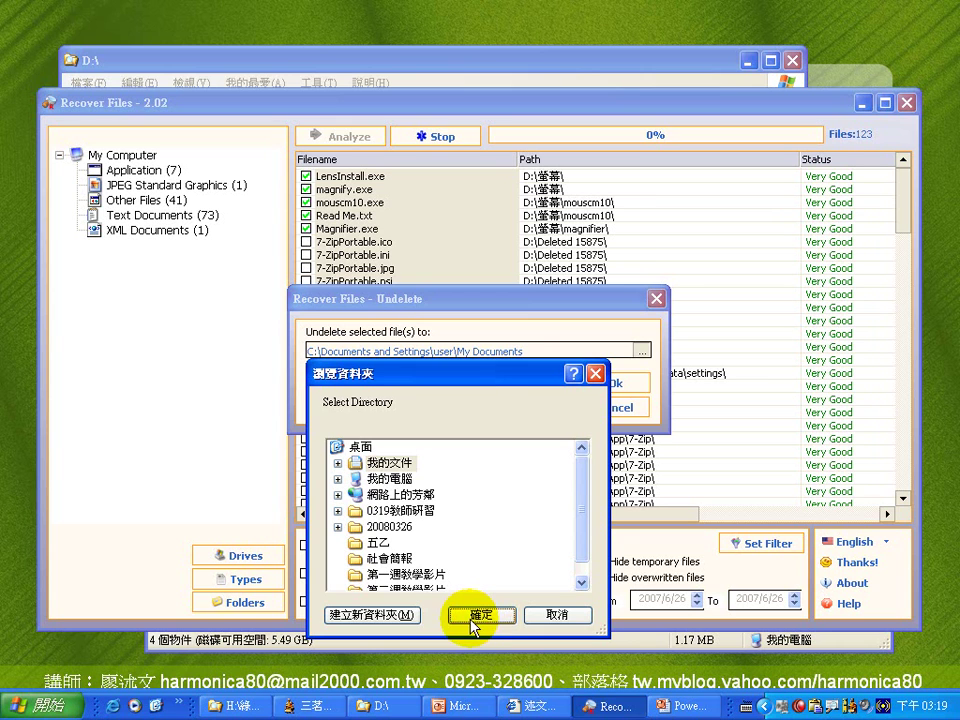
click(596, 373)
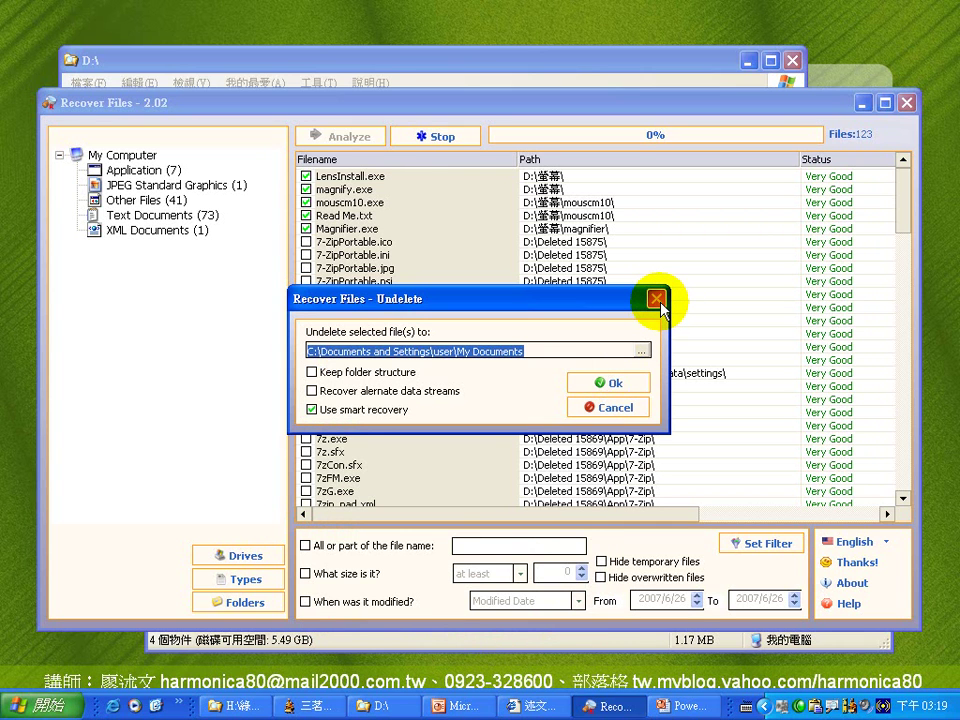
click(656, 299)
- Move the Recover Files window higher on the desktop and select Magnifier.exe to examine its path
drag(546, 107, 541, 60)
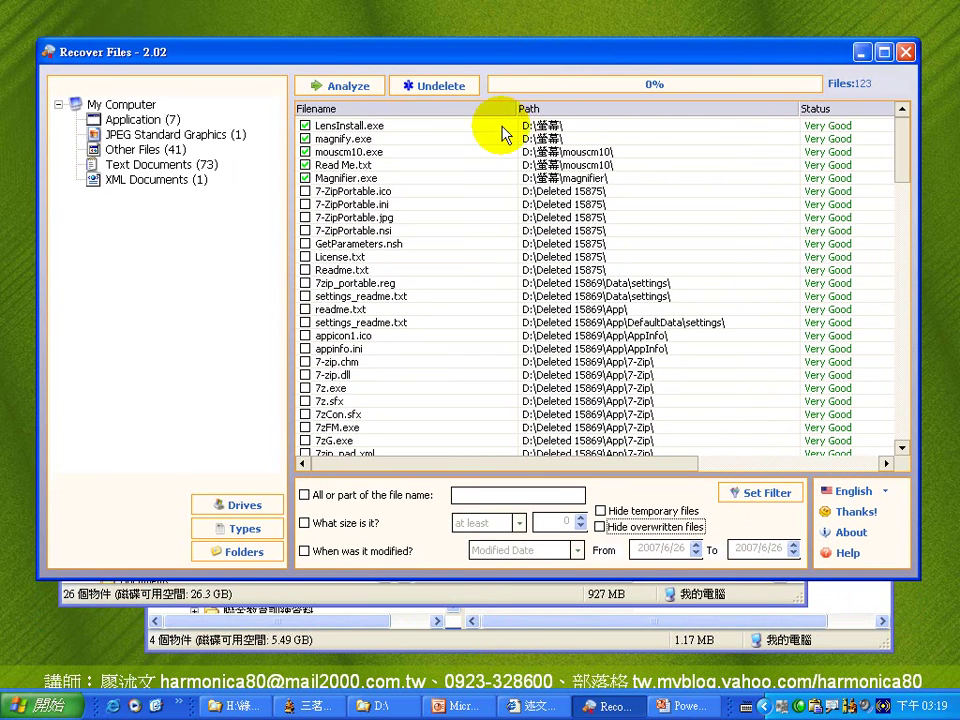
drag(542, 125, 551, 182)
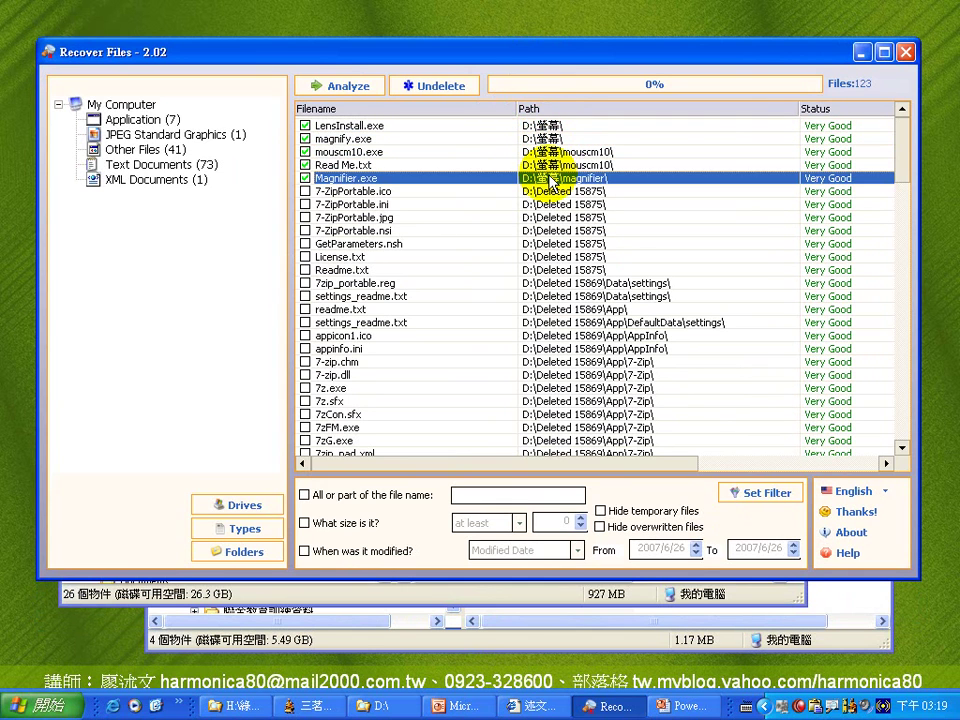